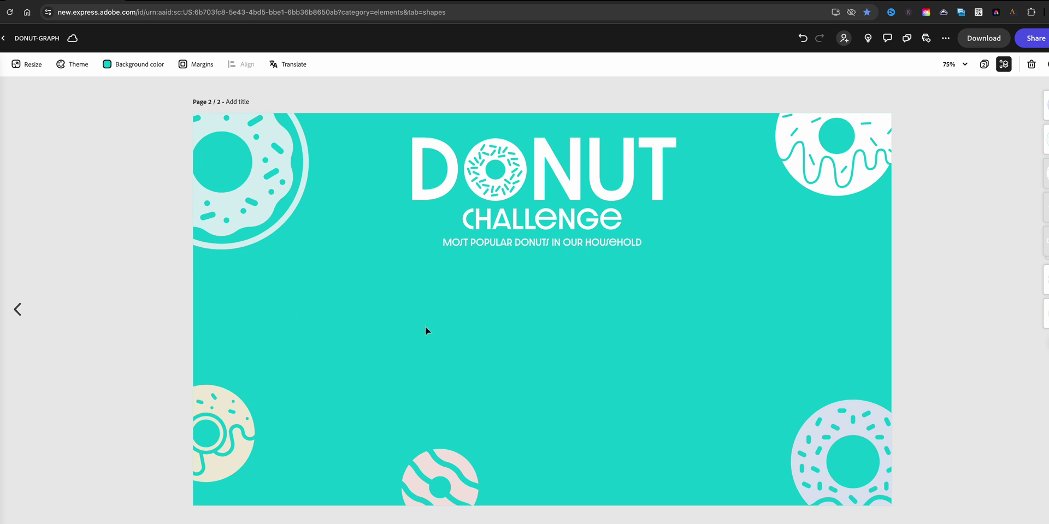
Step: Inspect the fills of the five donut decorations without changing them, then bring up the Shapes search
{"action": "left_click_drag", "start_coordinate": [133, 75], "coordinate": [311, 252]}
{"action": "left_click", "coordinate": [830, 442]}
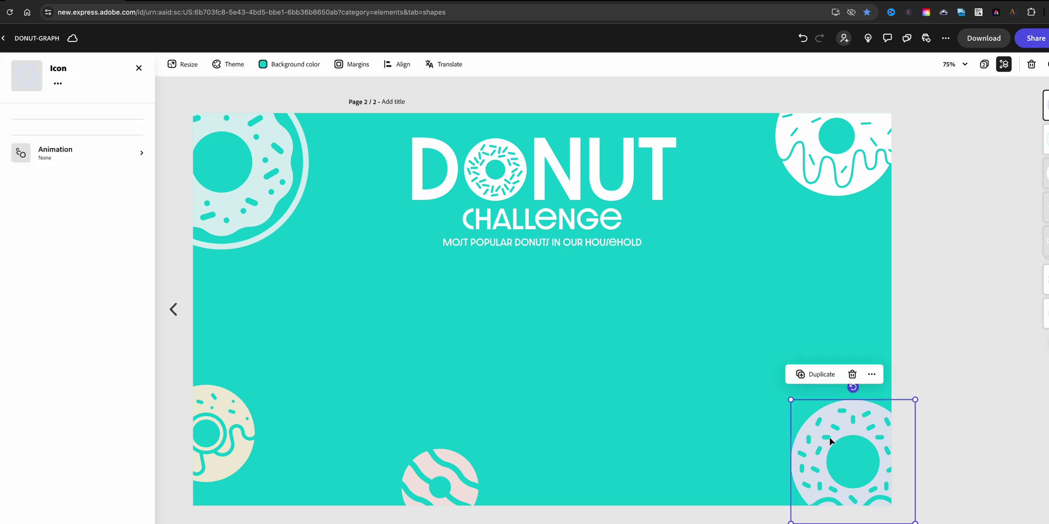
{"action": "left_click", "coordinate": [364, 218]}
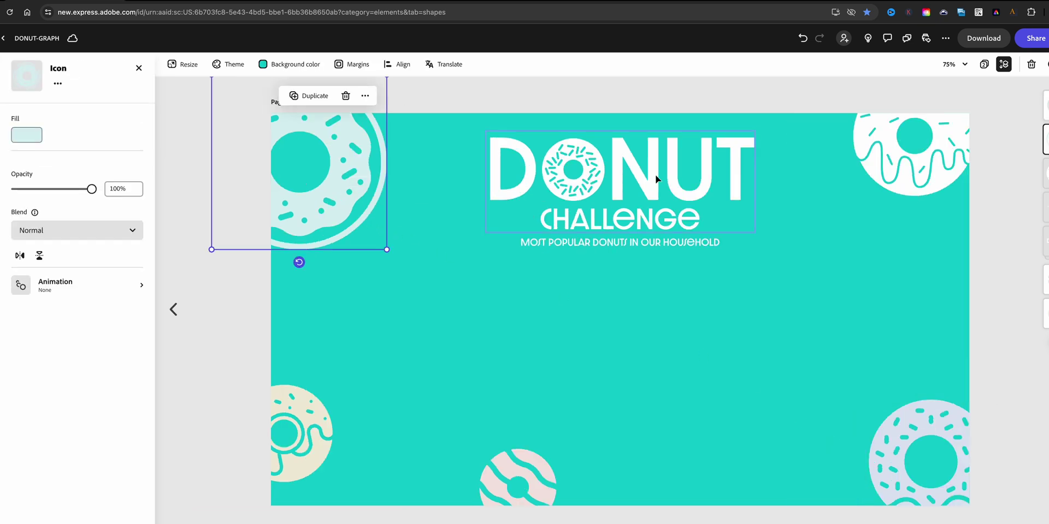
{"action": "left_click", "coordinate": [885, 178]}
{"action": "left_click", "coordinate": [303, 440]}
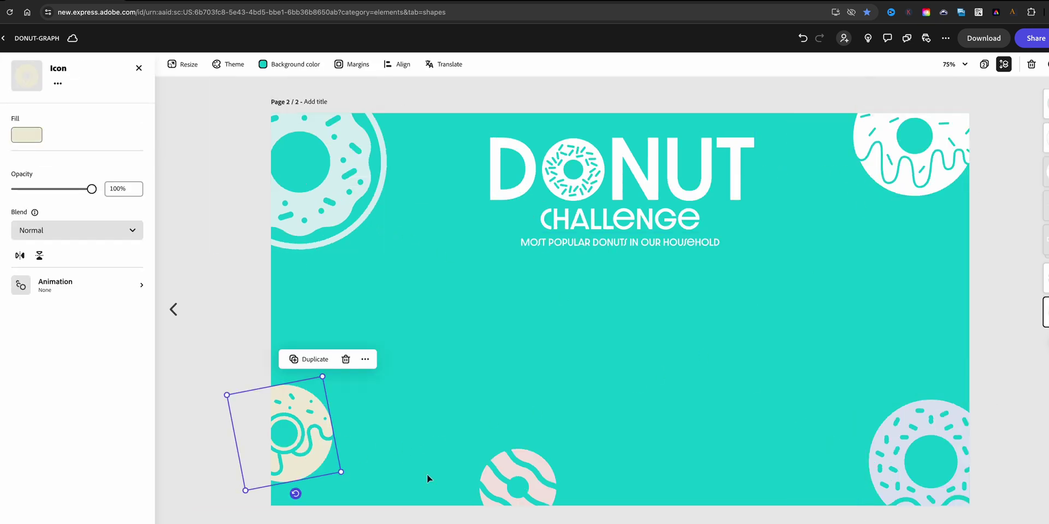
{"action": "left_click", "coordinate": [486, 484]}
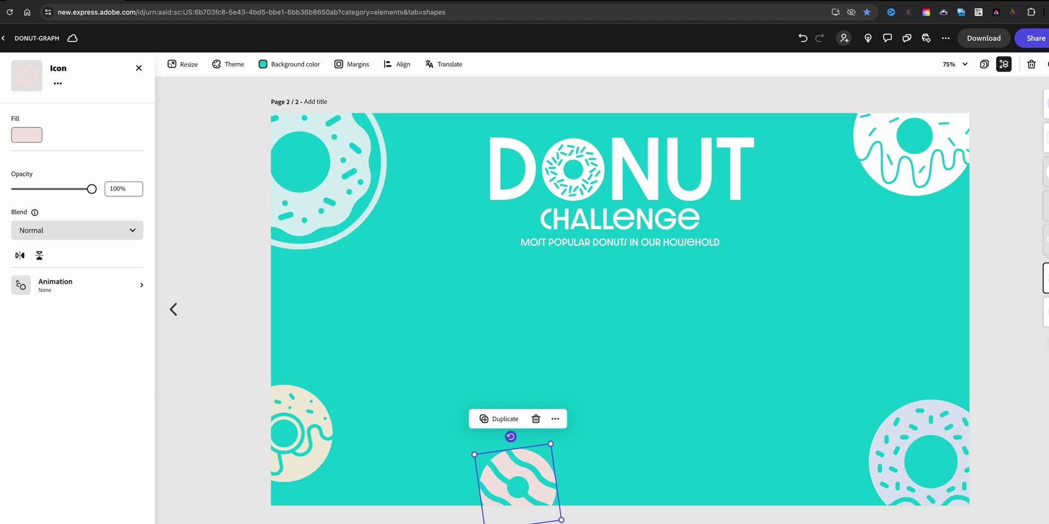
{"action": "left_click", "coordinate": [139, 68]}
{"action": "left_click", "coordinate": [76, 107]}
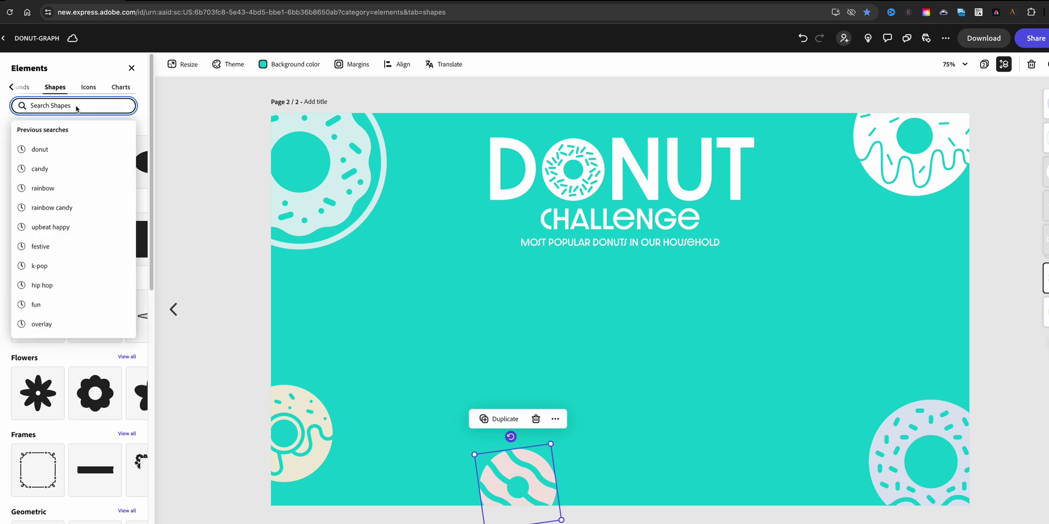
Step: Rerun the 'donut' search and browse its Backgrounds, Design assets and Icons results
{"action": "left_click", "coordinate": [67, 155]}
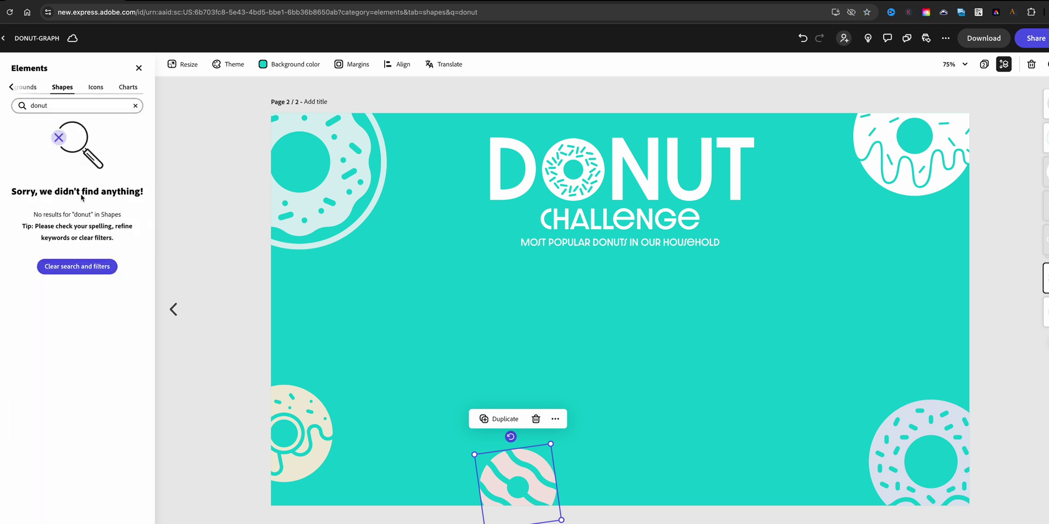
{"action": "left_click", "coordinate": [26, 87]}
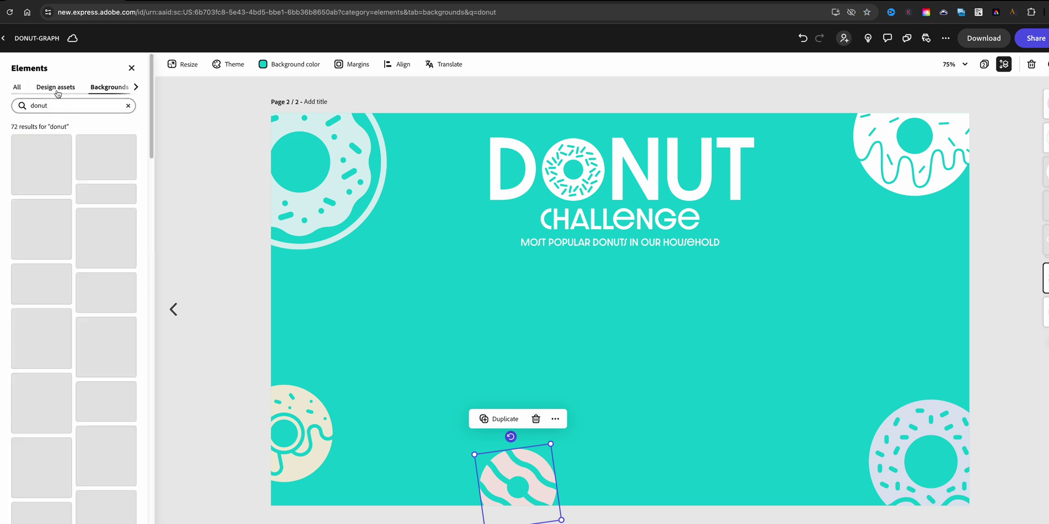
{"action": "left_click", "coordinate": [57, 89]}
{"action": "left_click", "coordinate": [137, 89]}
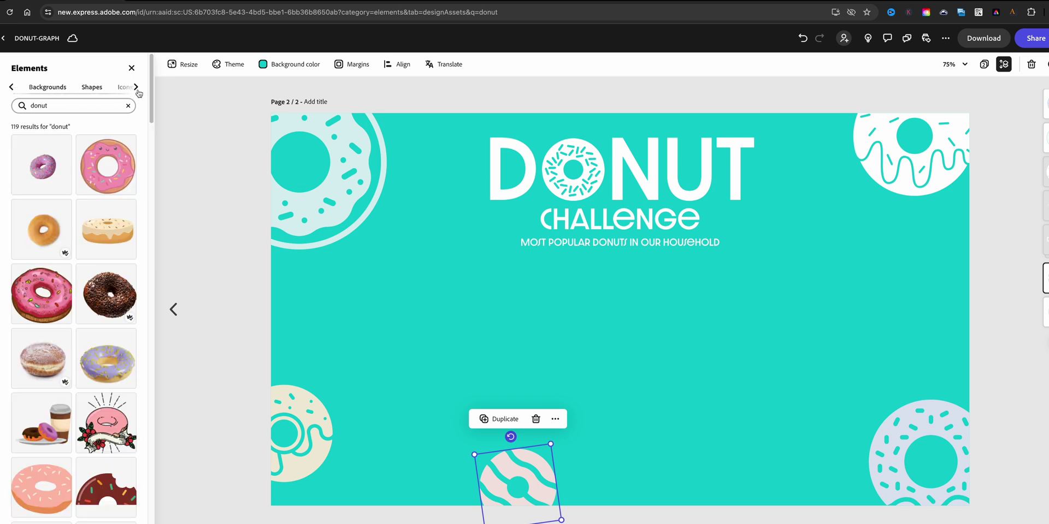
{"action": "left_click", "coordinate": [120, 89]}
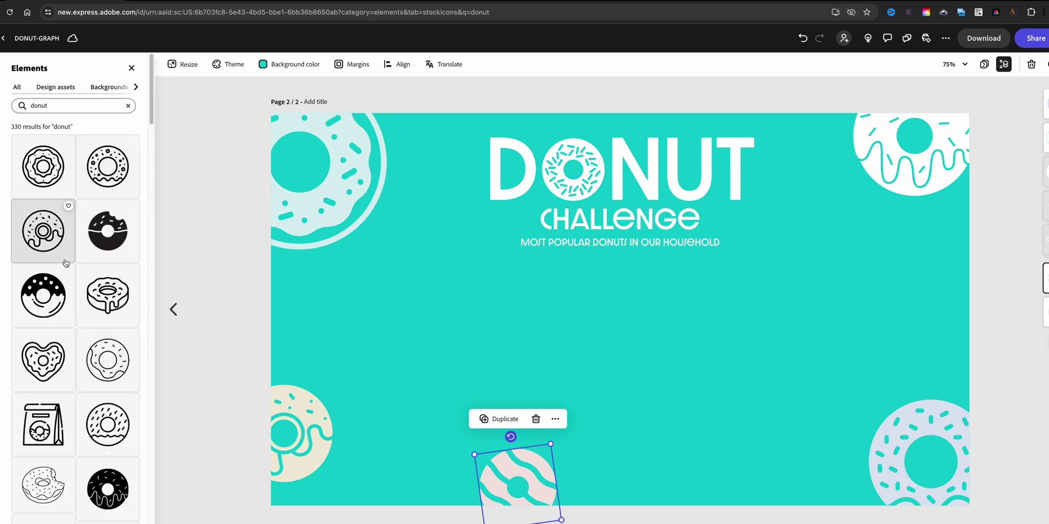
Step: Add the chocolate-sprinkle donut icon, check its fill colours, then undo the addition
{"action": "left_click", "coordinate": [59, 280]}
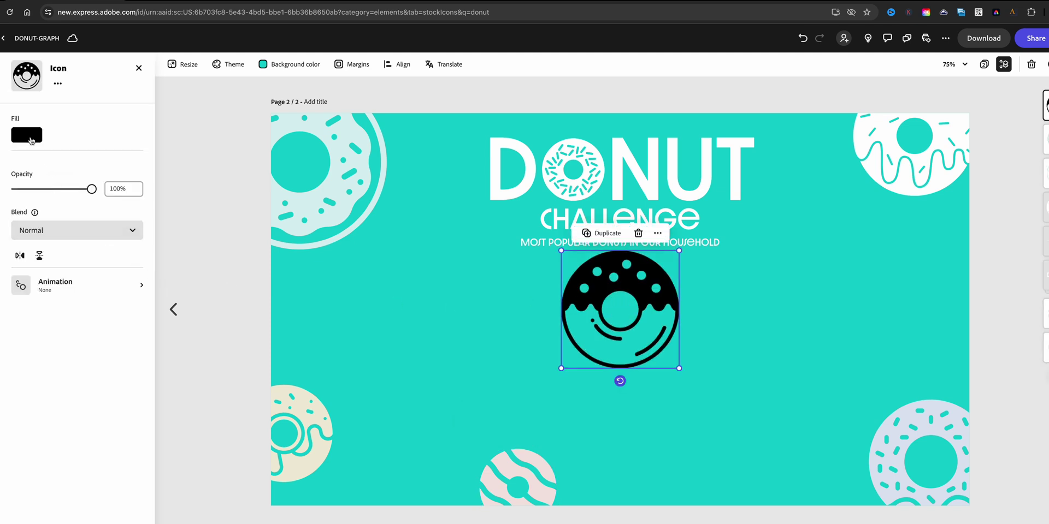
{"action": "left_click", "coordinate": [27, 135]}
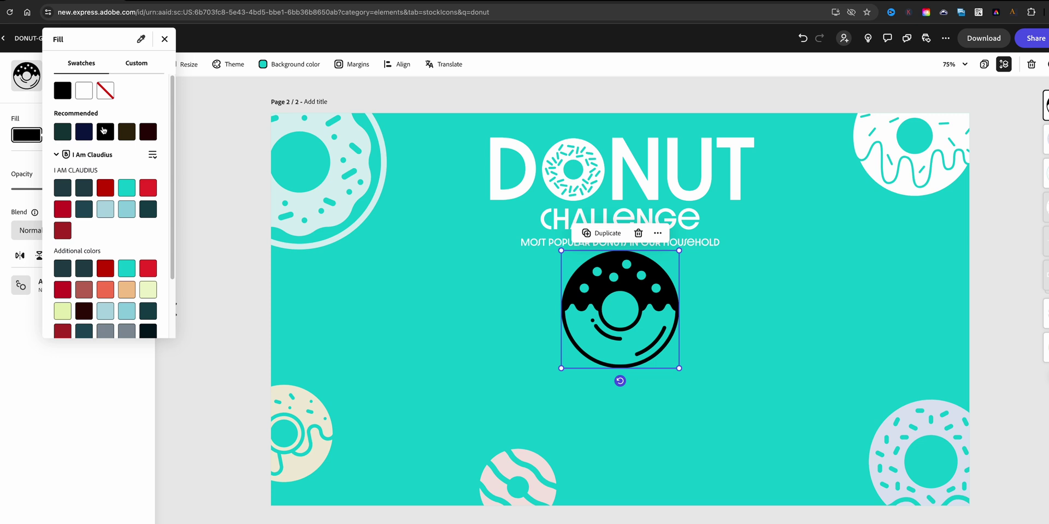
{"action": "left_click", "coordinate": [605, 330]}
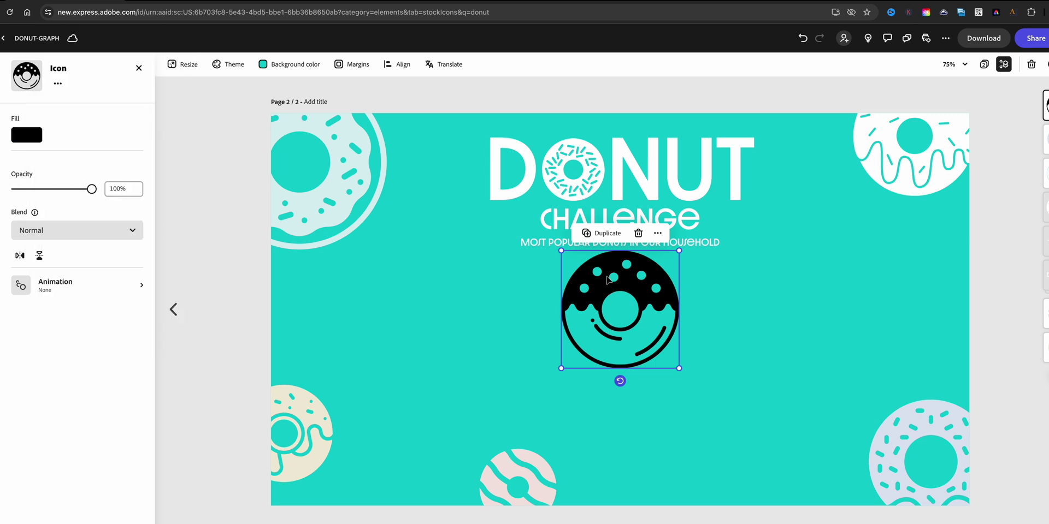
{"action": "key", "text": "ctrl+z"}
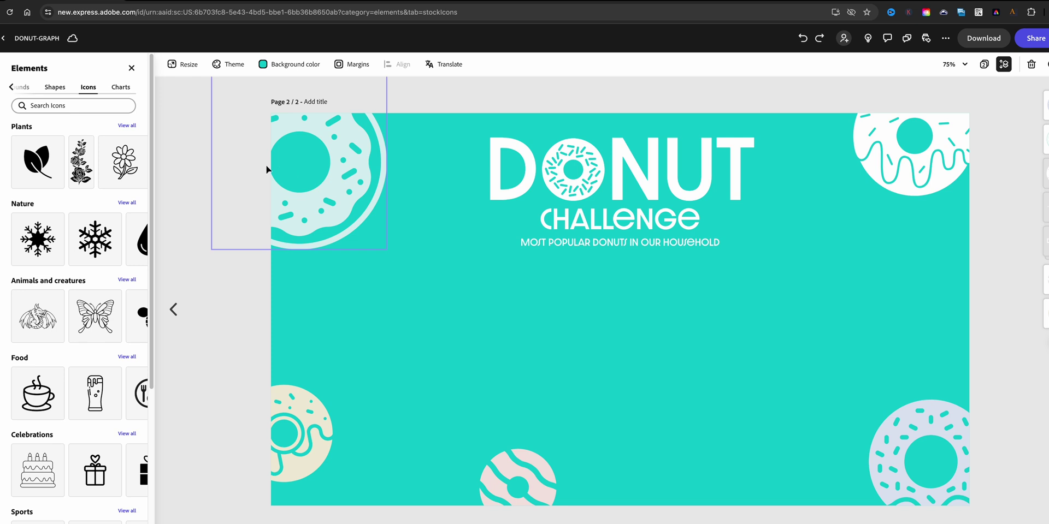
Step: Browse the Charts collection and show all 10 bar chart designs
{"action": "left_click", "coordinate": [120, 91]}
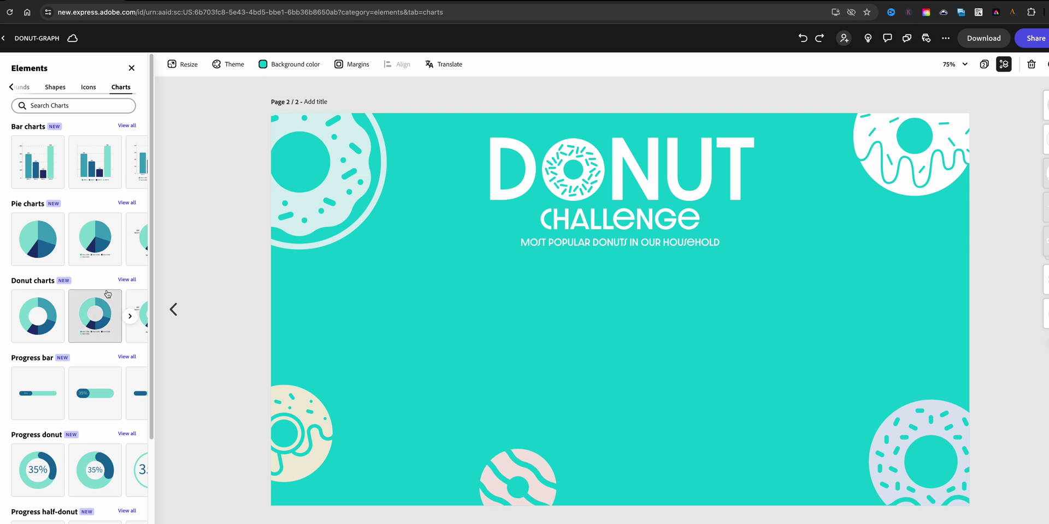
{"action": "scroll", "coordinate": [108, 294], "scroll_direction": "down", "scroll_amount": 3}
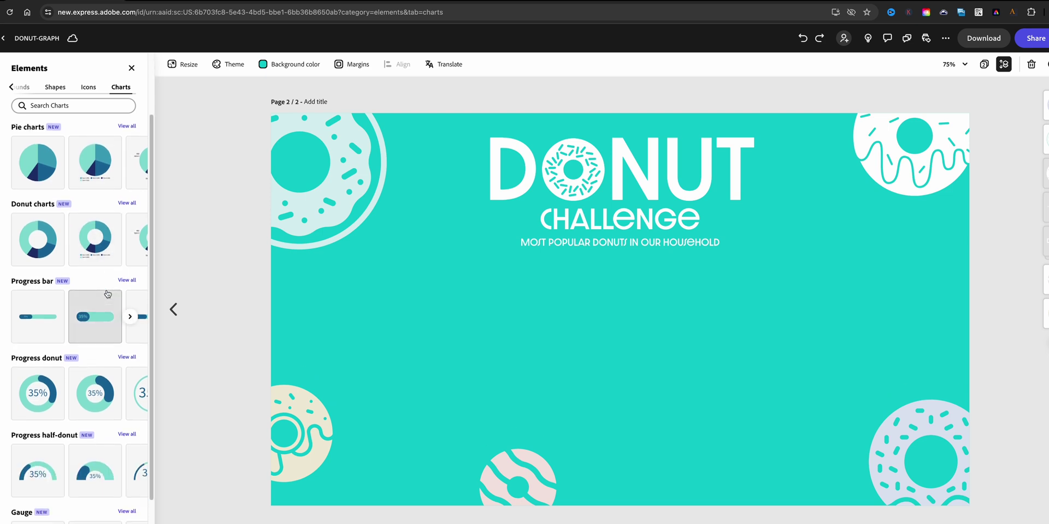
{"action": "scroll", "coordinate": [108, 294], "scroll_direction": "down", "scroll_amount": 2}
{"action": "scroll", "coordinate": [107, 294], "scroll_direction": "up", "scroll_amount": 5}
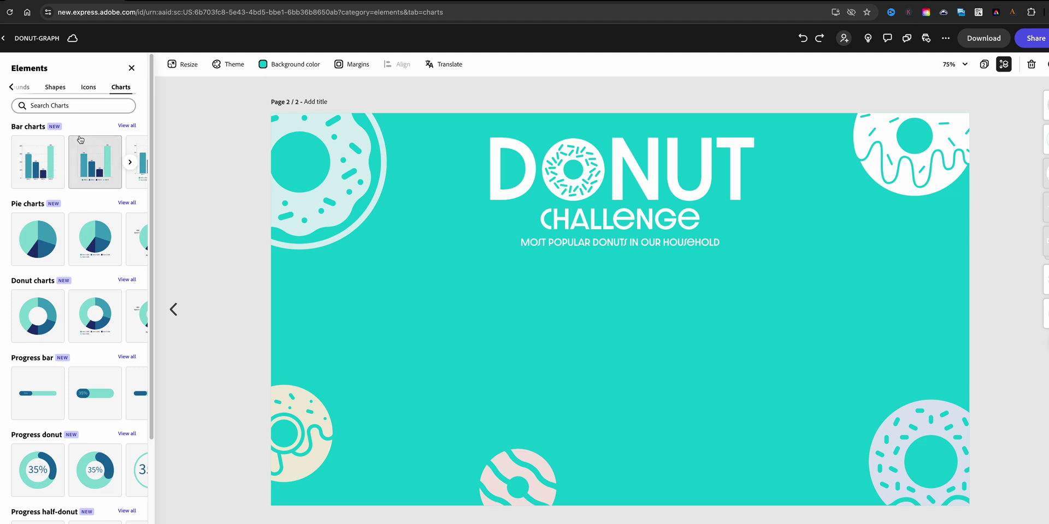
{"action": "left_click", "coordinate": [128, 126]}
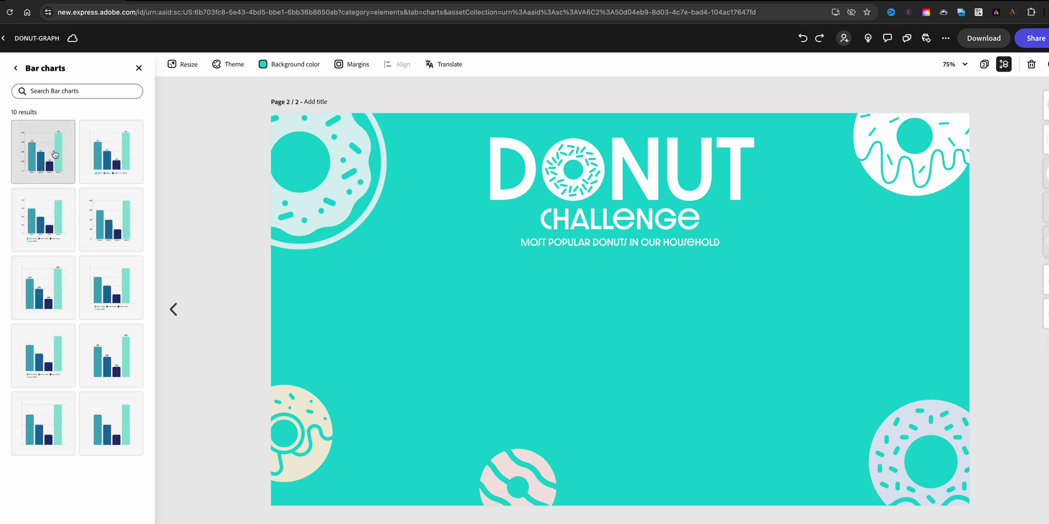
Step: Insert the first four-bar chart and size it to fit below the subtitle
{"action": "left_click", "coordinate": [38, 354]}
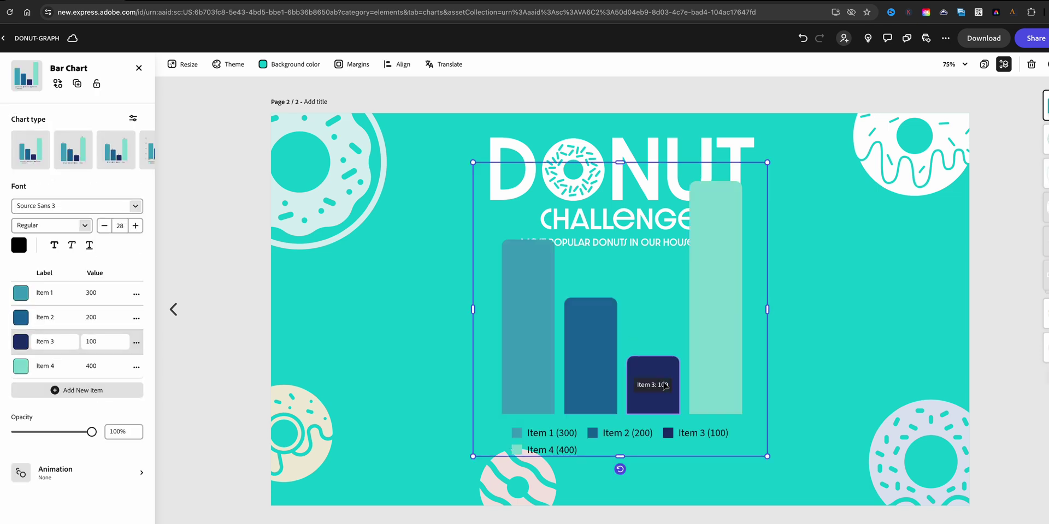
{"action": "left_click_drag", "start_coordinate": [623, 162], "coordinate": [604, 257]}
{"action": "left_click_drag", "start_coordinate": [693, 363], "coordinate": [703, 346]}
Step: Shrink the DONUT CHALLENGE title group and re-centre it on the page
{"action": "left_click", "coordinate": [713, 228]}
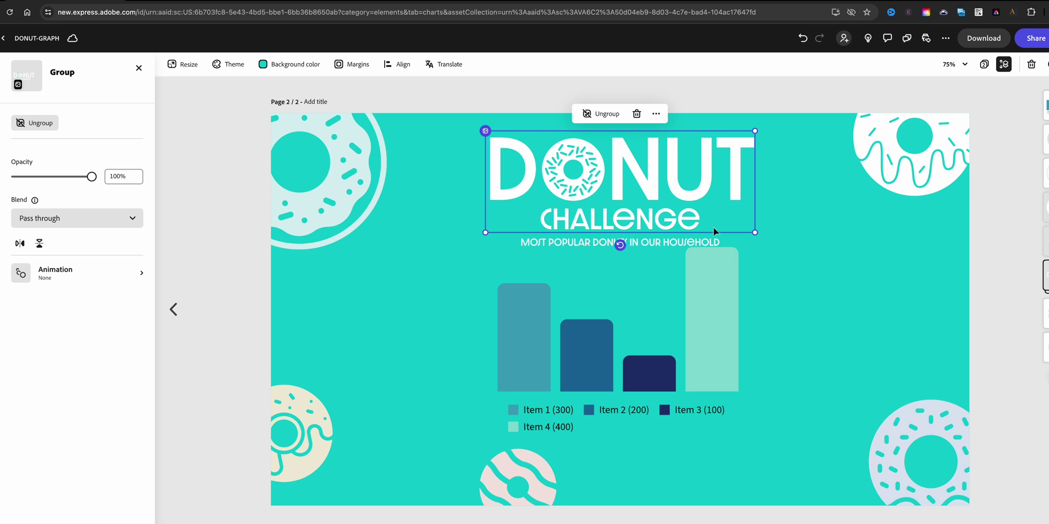
{"action": "left_click_drag", "start_coordinate": [751, 231], "coordinate": [689, 207]}
{"action": "left_click_drag", "start_coordinate": [628, 165], "coordinate": [660, 165]}
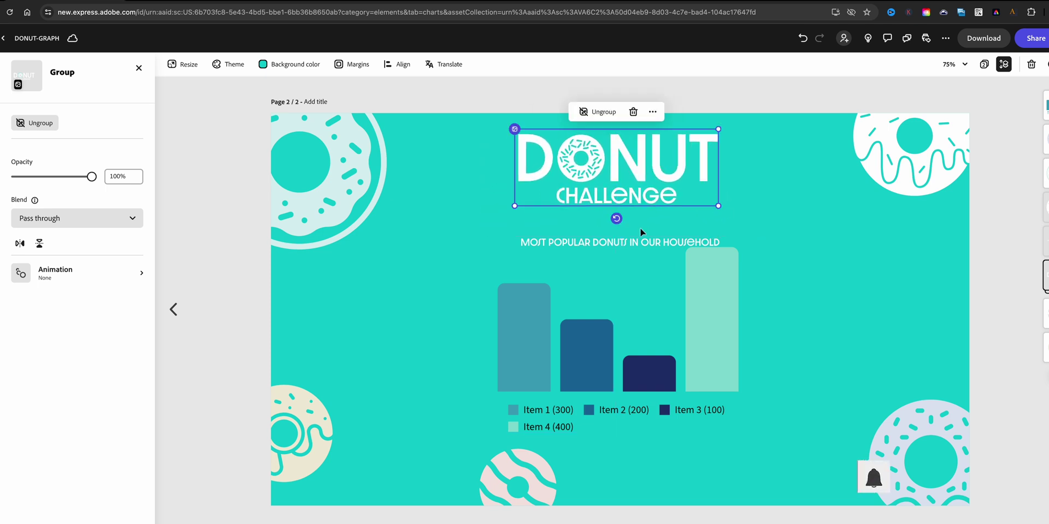
{"action": "left_click", "coordinate": [639, 281]}
Step: Move the subtitle up under CHALLENGE and nudge the bar chart up beneath it
{"action": "left_click", "coordinate": [623, 242]}
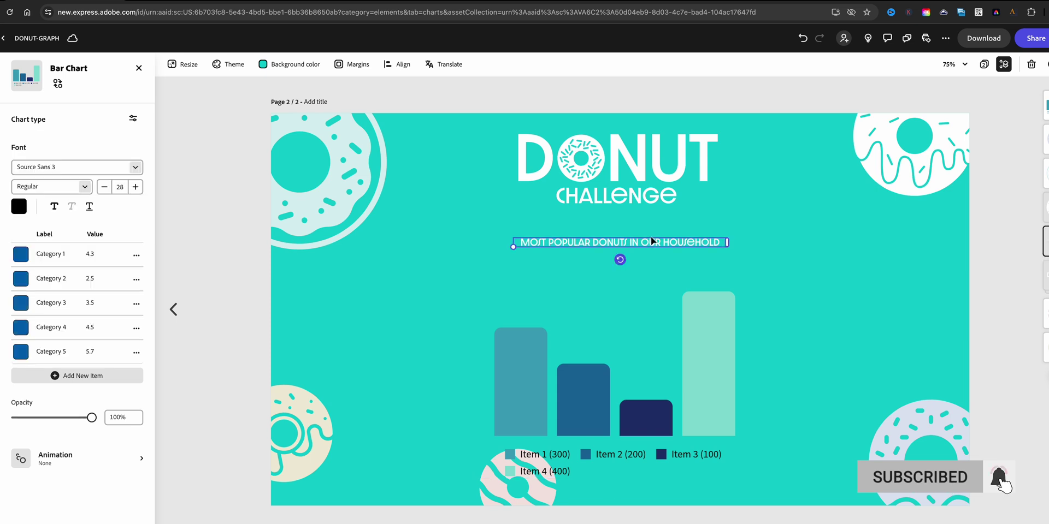
{"action": "left_click_drag", "start_coordinate": [651, 241], "coordinate": [654, 211]}
{"action": "left_click", "coordinate": [709, 361]}
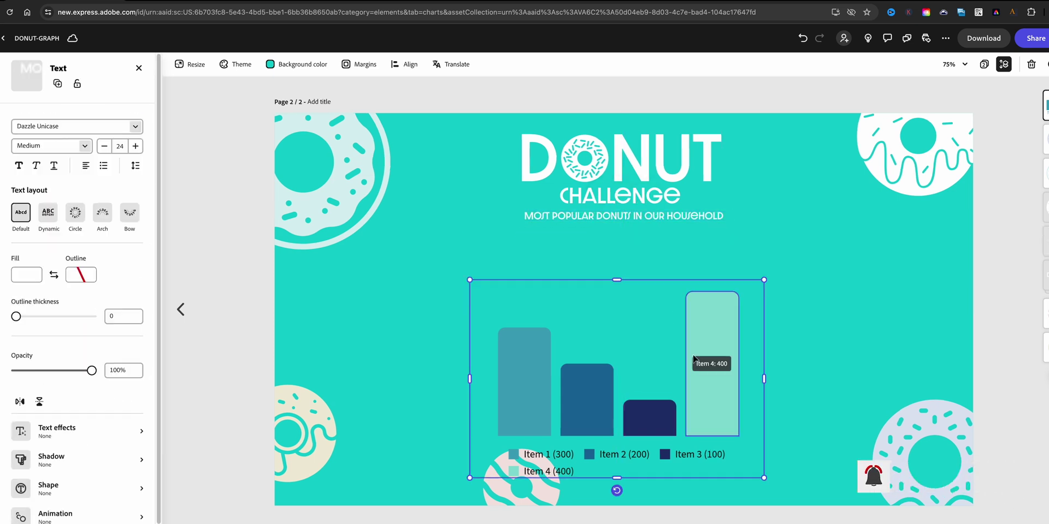
{"action": "left_click_drag", "start_coordinate": [709, 361], "coordinate": [692, 325]}
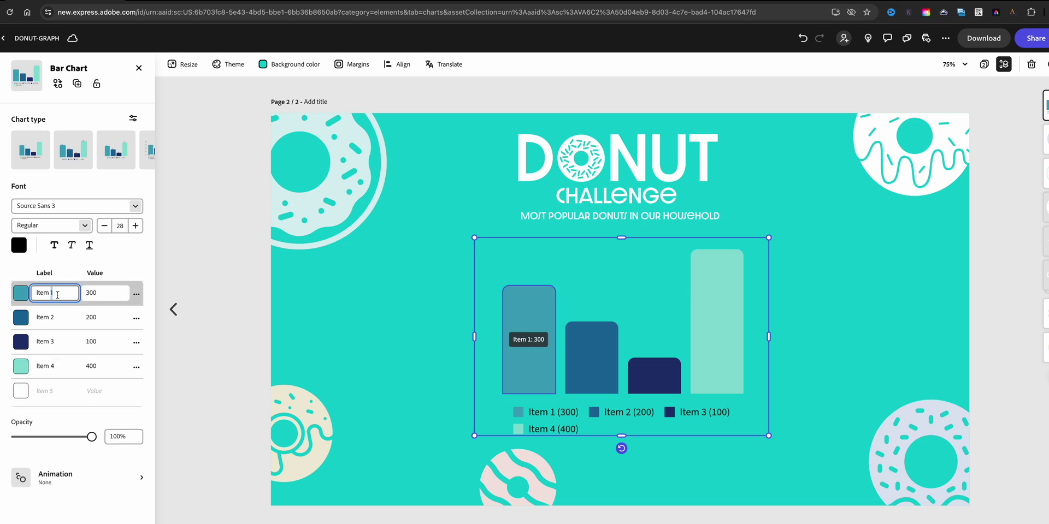
{"action": "left_click_drag", "start_coordinate": [52, 293], "coordinate": [24, 292]}
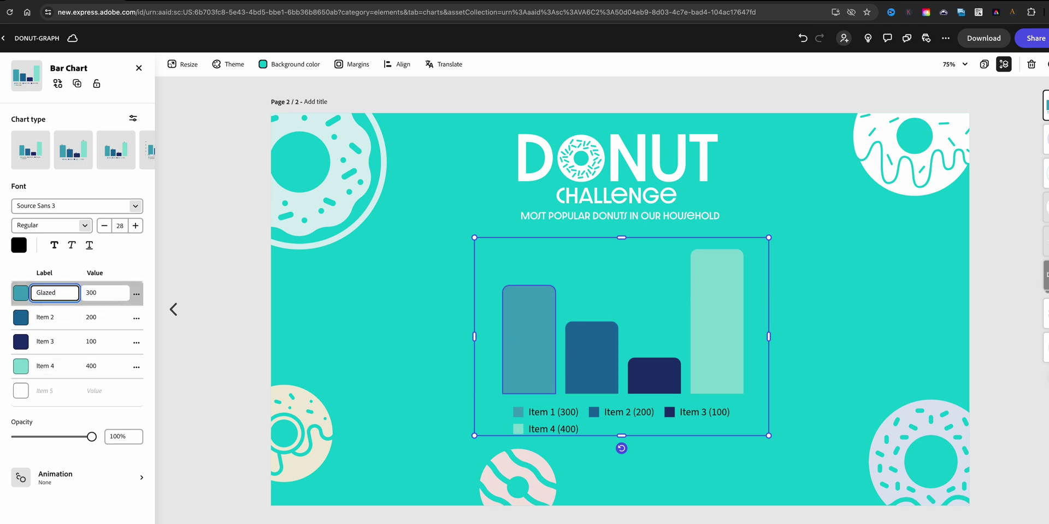
Step: Label the first two bars 'Glazed' and 'Chocolate Glazed'
{"action": "type", "text": "Glazed"}
{"action": "key", "text": "Return"}
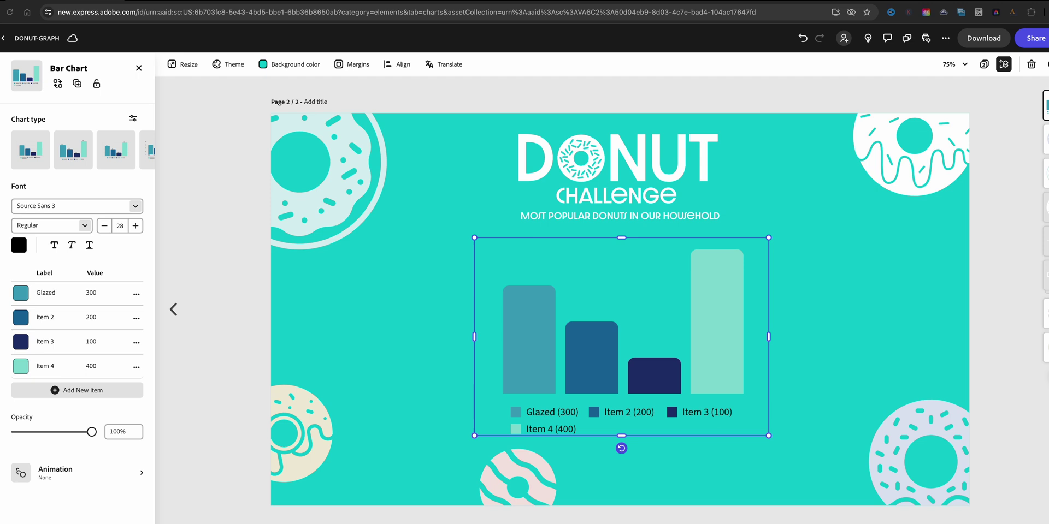
{"action": "left_click", "coordinate": [43, 318]}
{"action": "key", "text": "ctrl+a"}
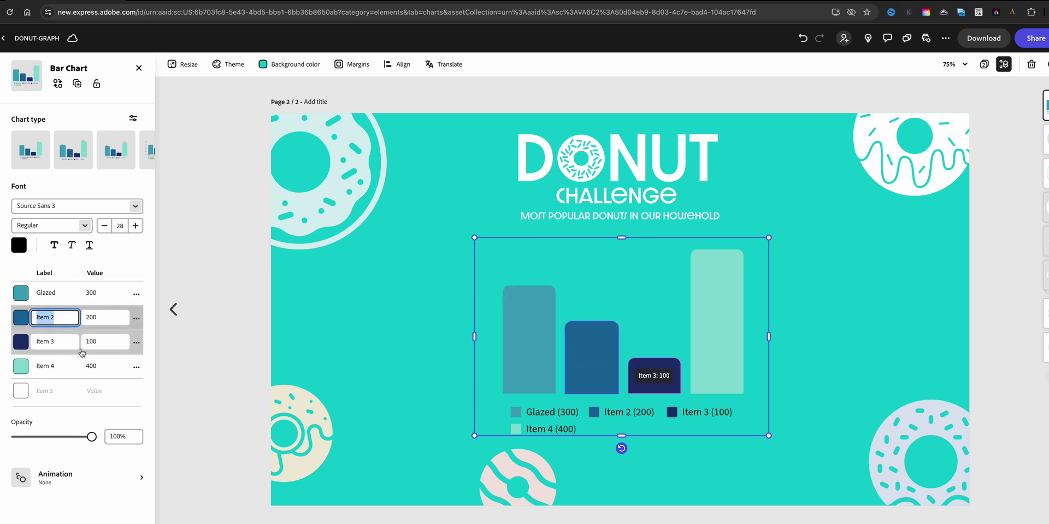
{"action": "type", "text": "Chocolate Glazed"}
{"action": "key", "text": "Return"}
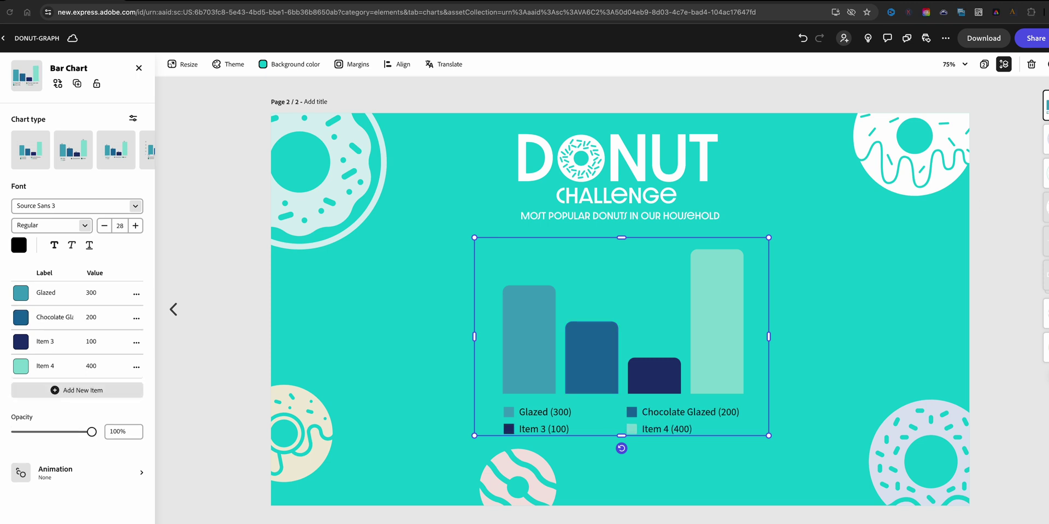
Step: Rename Item 3 to 'Cake Donut' and Item 4 to 'Sprinkle'
{"action": "left_click", "coordinate": [40, 346]}
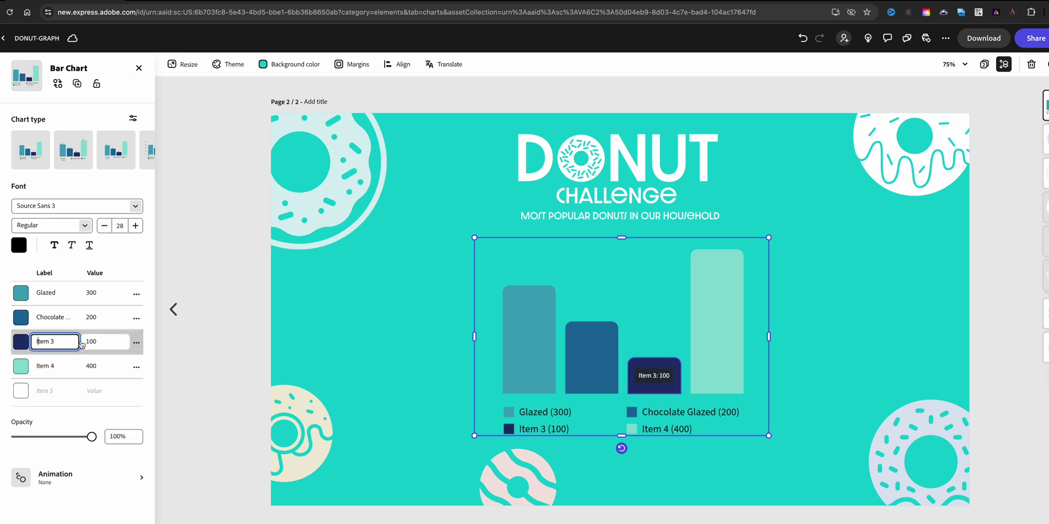
{"action": "key", "text": "ctrl+a"}
{"action": "type", "text": "Cake Donut"}
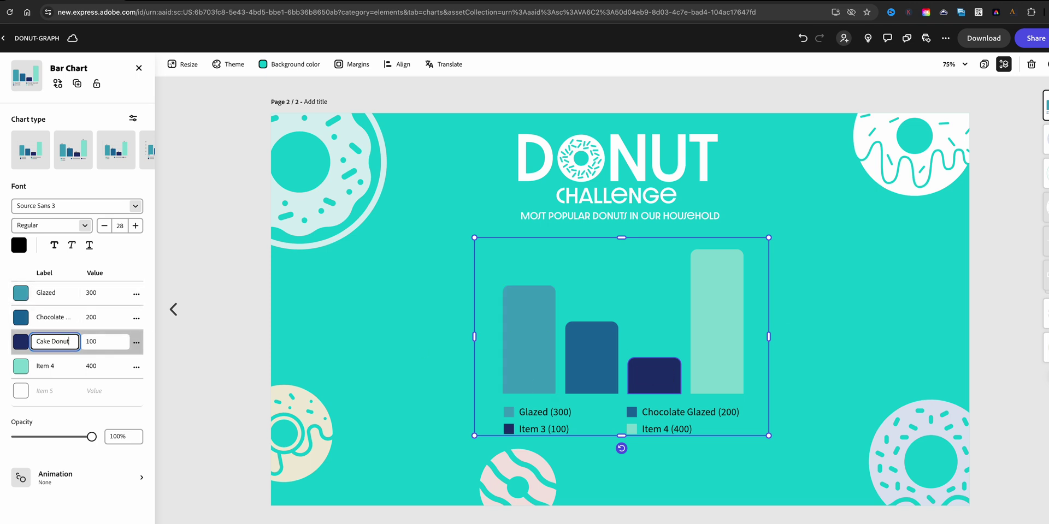
{"action": "key", "text": "Return"}
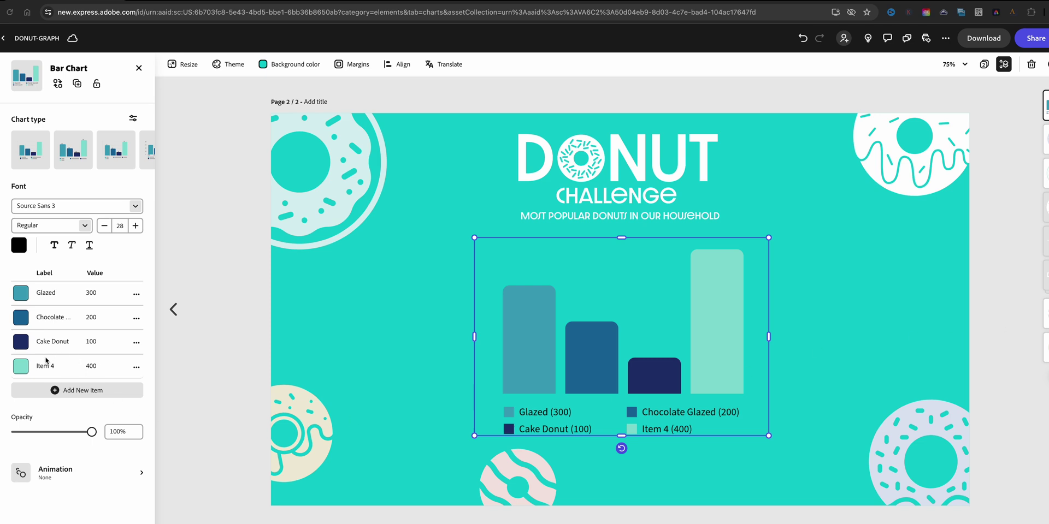
{"action": "left_click", "coordinate": [46, 361]}
{"action": "key", "text": "ctrl+a"}
{"action": "type", "text": "Sprinkle"}
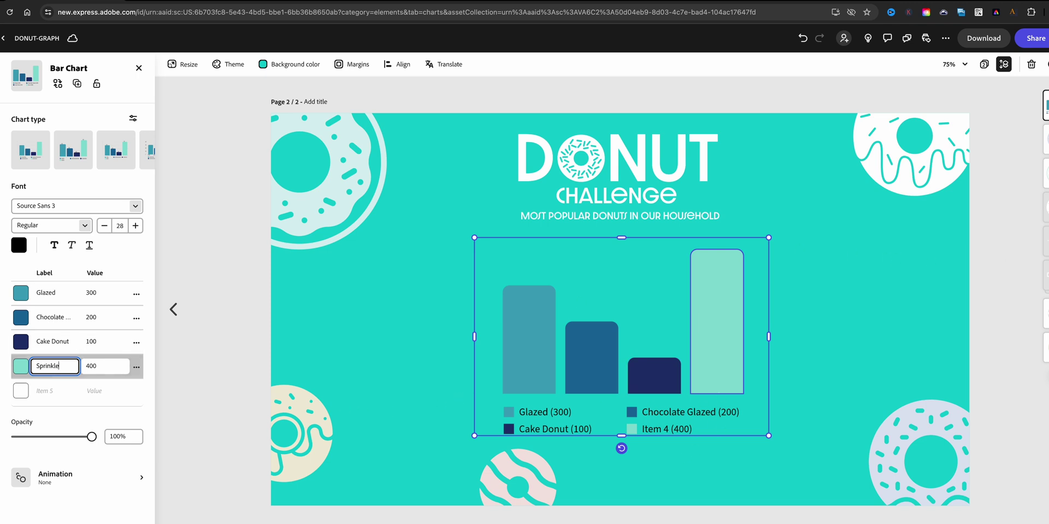
{"action": "key", "text": "Return"}
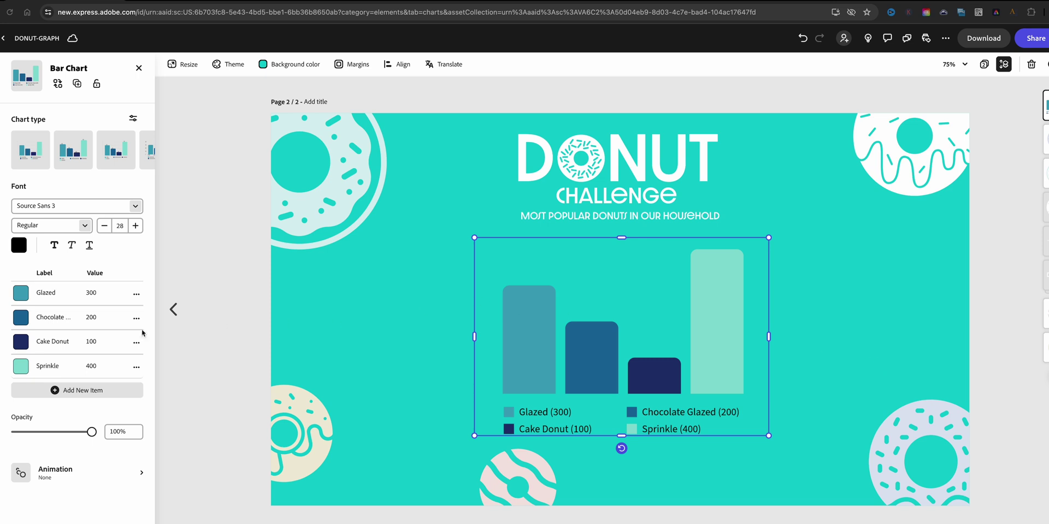
Step: Add a fifth bar named 'Cinnamon roll' to the chart data
{"action": "left_click", "coordinate": [76, 391]}
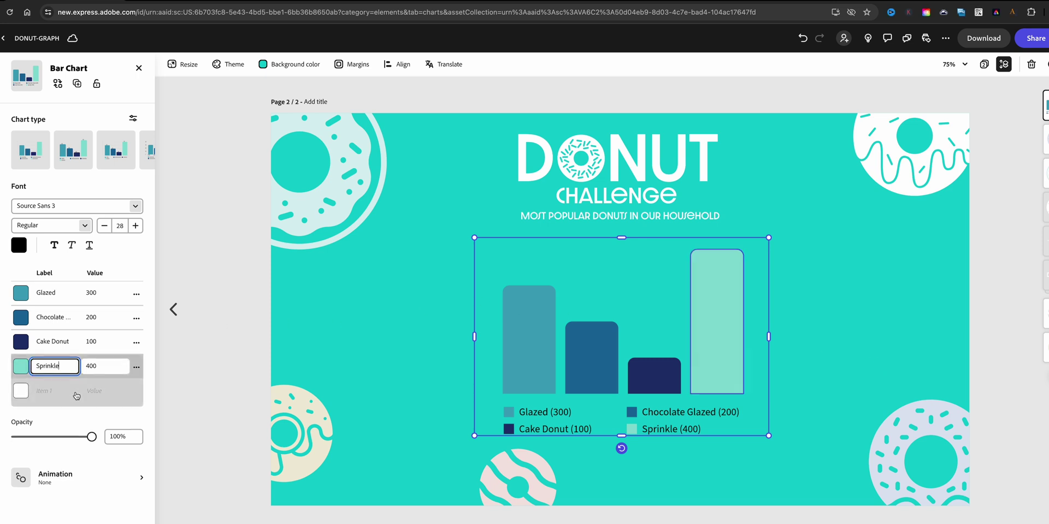
{"action": "left_click", "coordinate": [56, 407]}
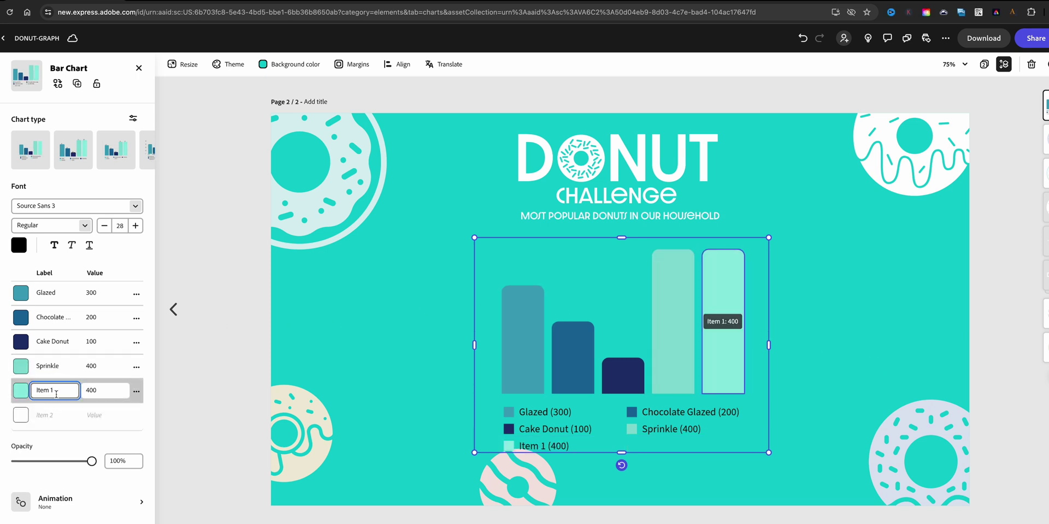
{"action": "key", "text": "ctrl+a"}
{"action": "type", "text": "Cinnamon roll"}
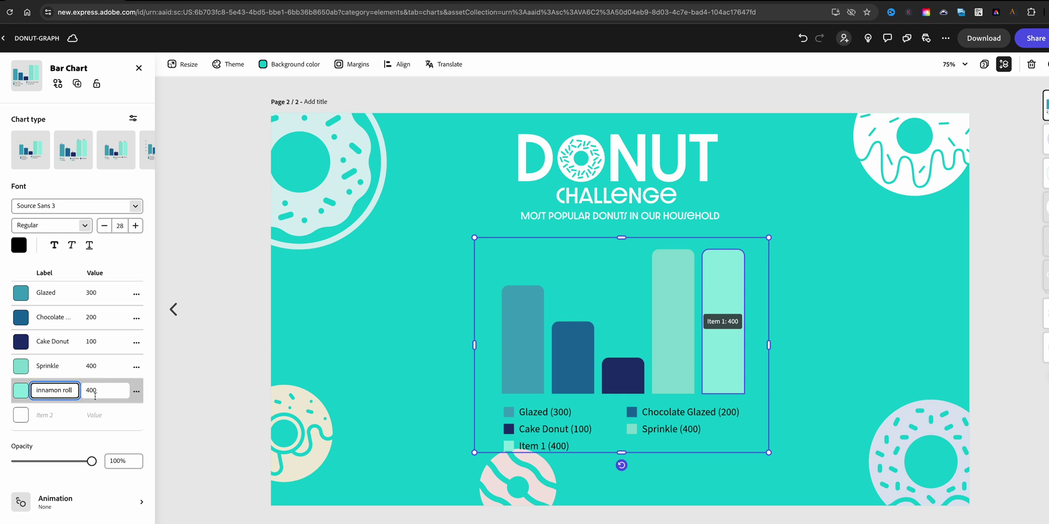
{"action": "left_click", "coordinate": [104, 391]}
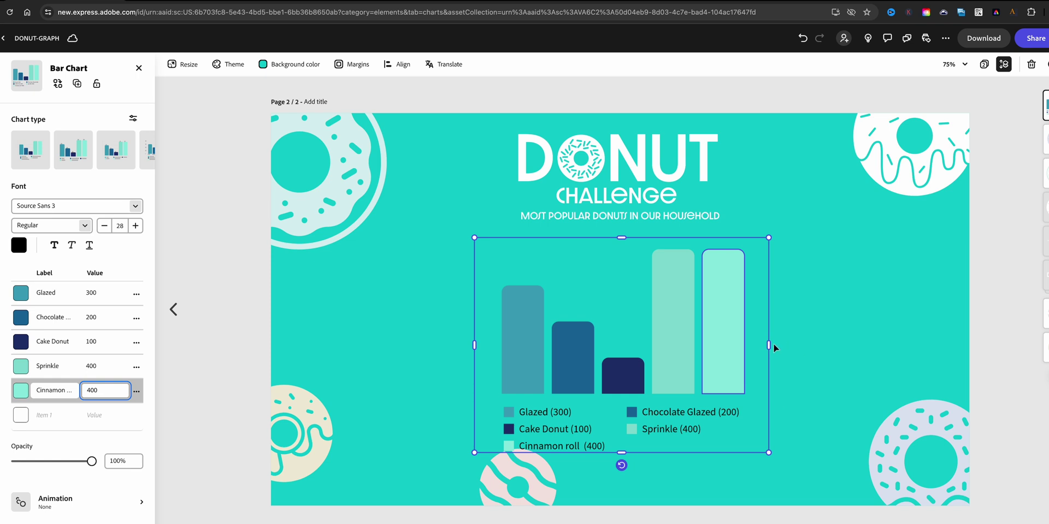
Step: Resize the chart smaller and re-centre it on the page
{"action": "mouse_move", "coordinate": [769, 345]}
{"action": "left_mouse_down"}
{"action": "mouse_move", "coordinate": [796, 345]}
{"action": "mouse_move", "coordinate": [787, 344]}
{"action": "left_mouse_up"}
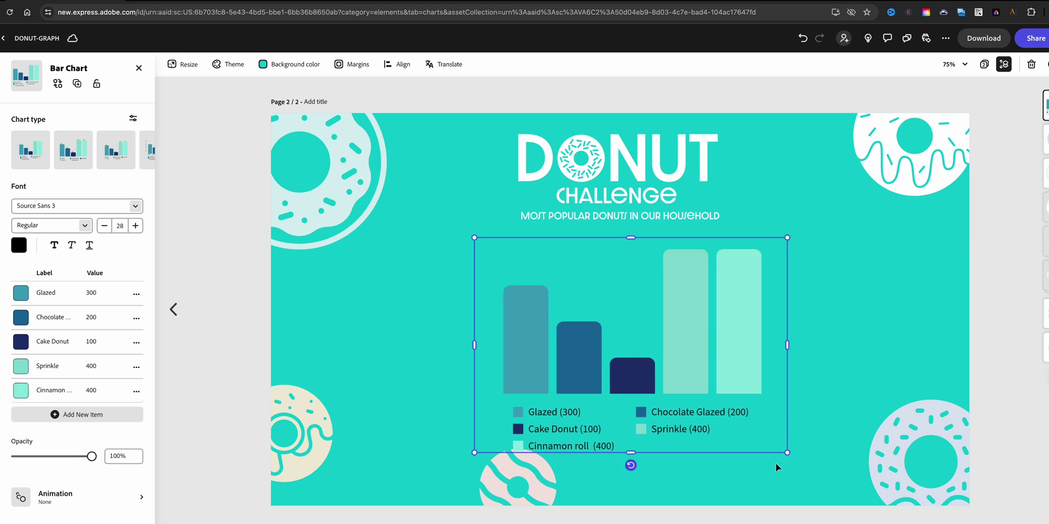
{"action": "left_click_drag", "start_coordinate": [787, 452], "coordinate": [733, 426]}
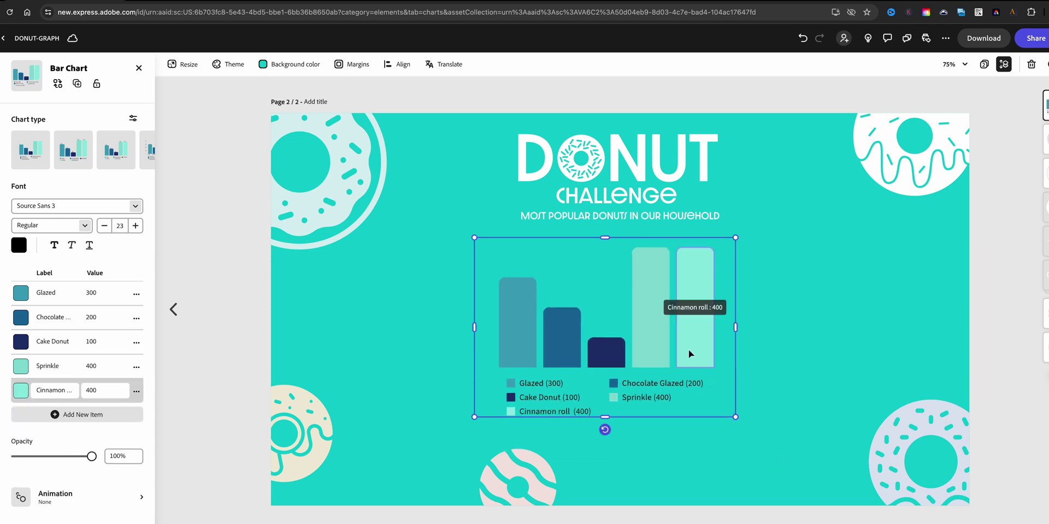
{"action": "left_click_drag", "start_coordinate": [688, 349], "coordinate": [699, 359]}
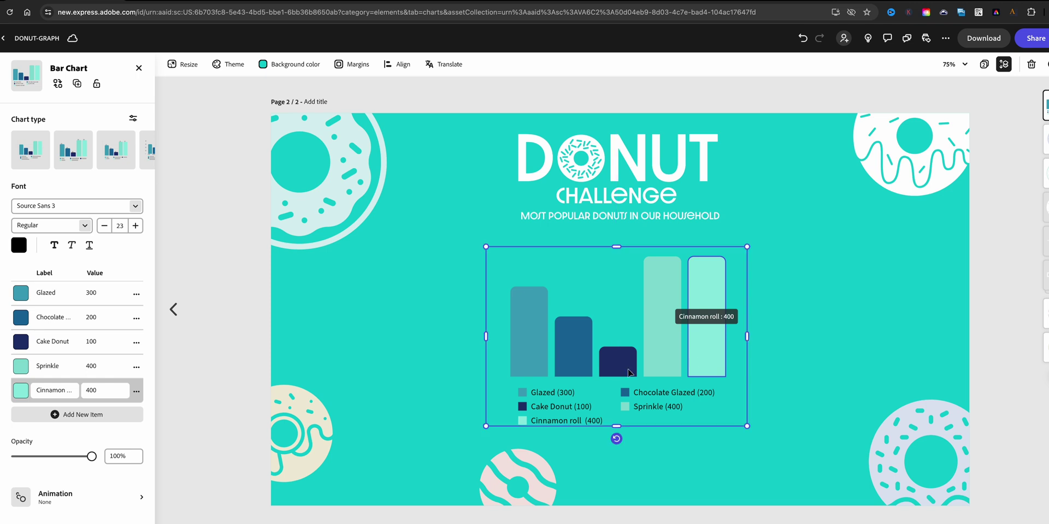
Step: Set the Glazed value to 3 and Chocolate Glazed to 1
{"action": "left_click", "coordinate": [109, 294]}
{"action": "key", "text": "ctrl+a"}
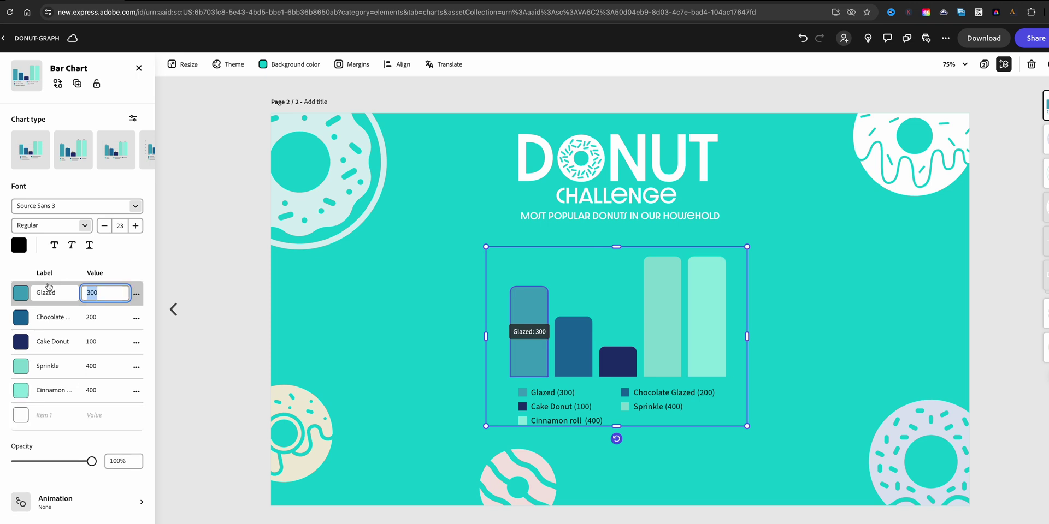
{"action": "type", "text": "3"}
{"action": "left_click", "coordinate": [82, 318]}
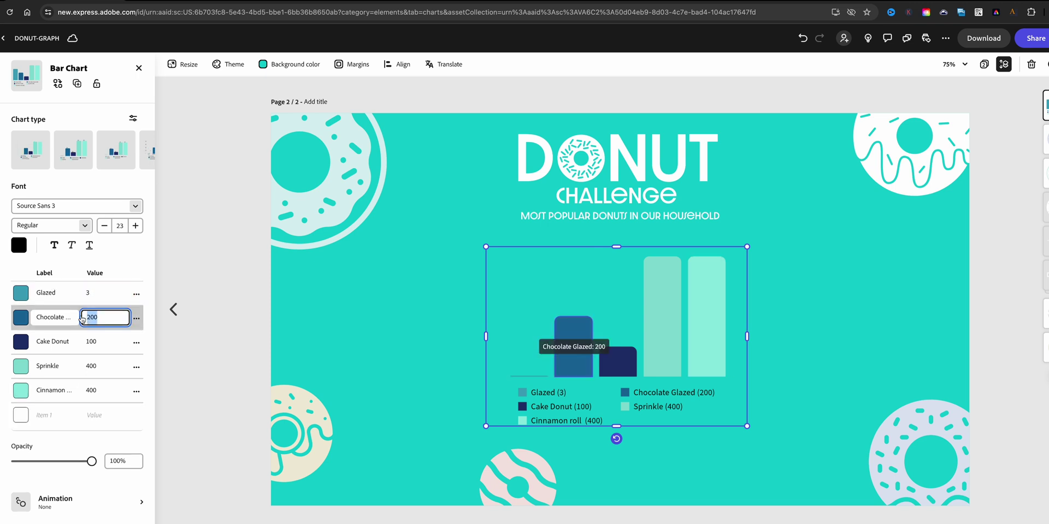
{"action": "key", "text": "ctrl+a"}
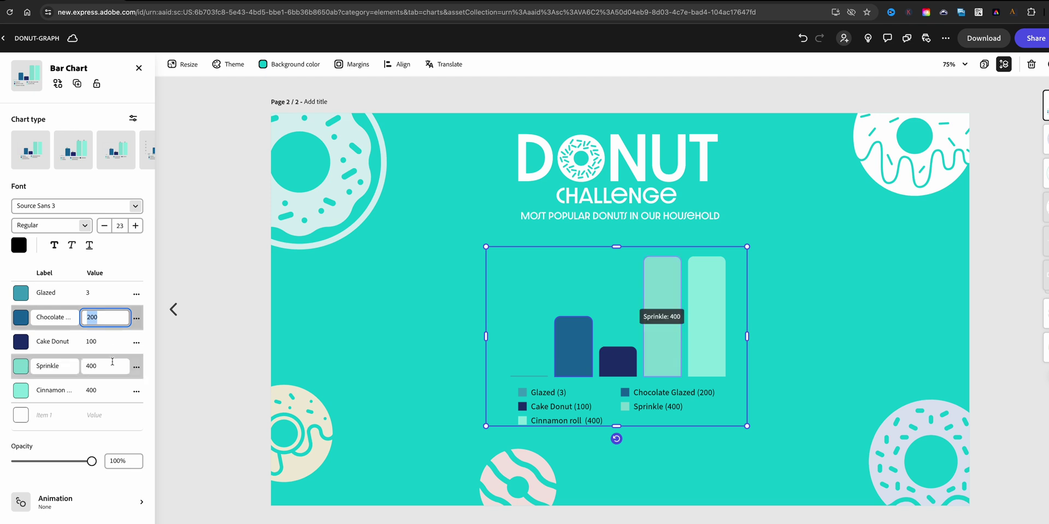
{"action": "type", "text": "1"}
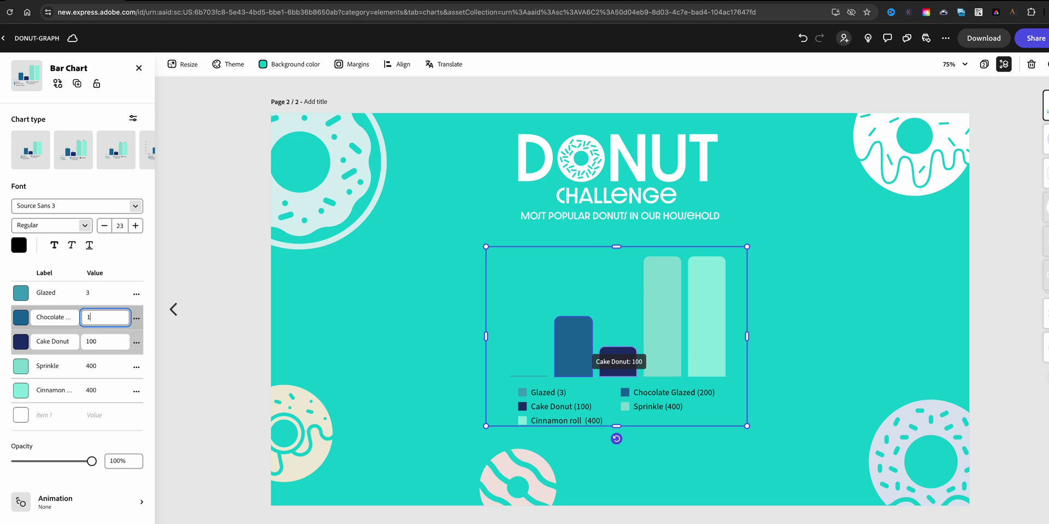
Step: Set the Cake Donut, Sprinkle and Cinnamon roll values to 1 each
{"action": "left_click", "coordinate": [105, 343]}
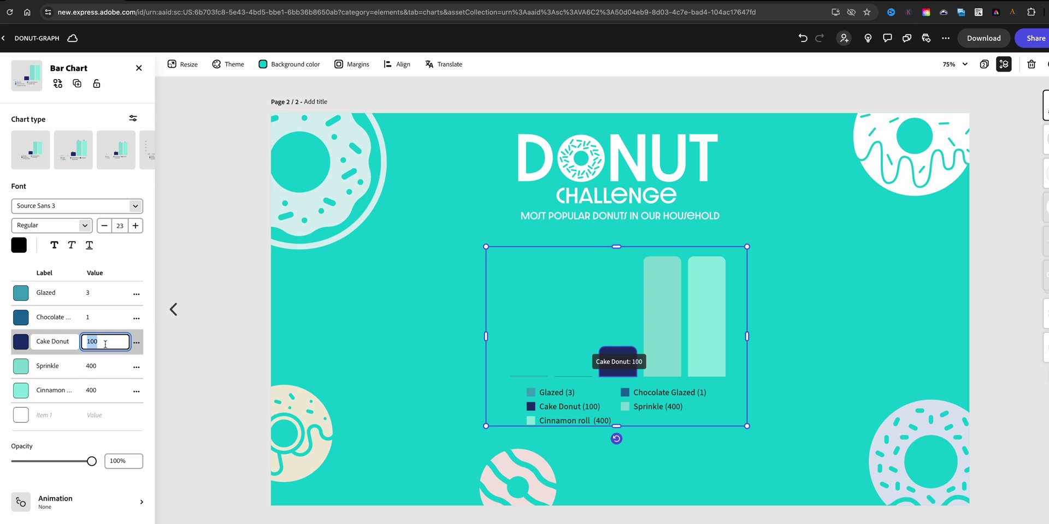
{"action": "type", "text": "1"}
{"action": "left_click", "coordinate": [109, 361]}
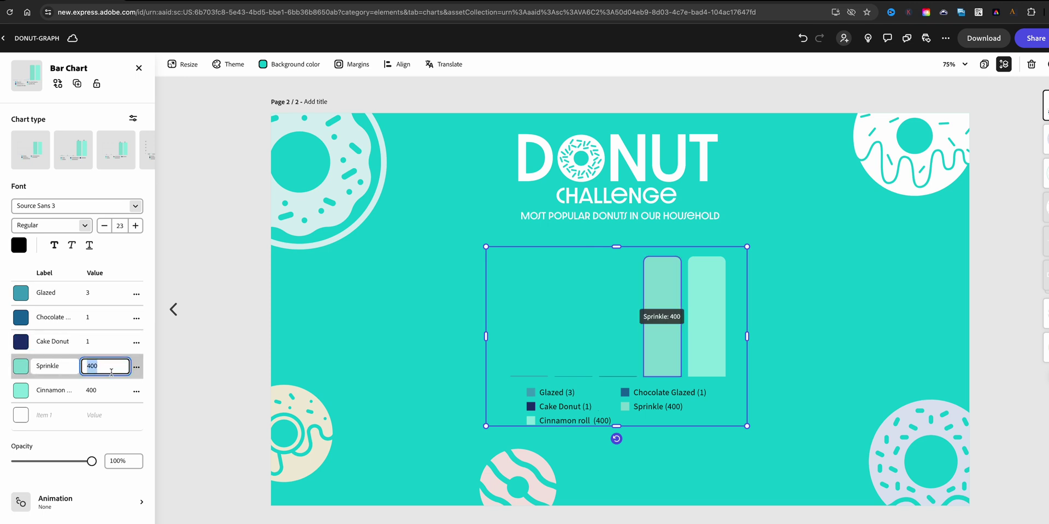
{"action": "type", "text": "1"}
{"action": "left_click", "coordinate": [120, 391]}
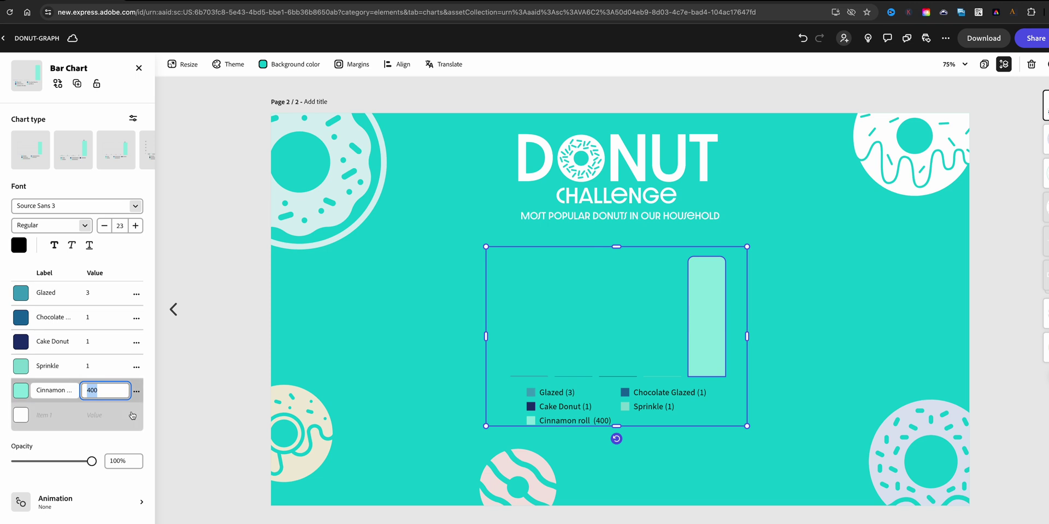
{"action": "type", "text": "1"}
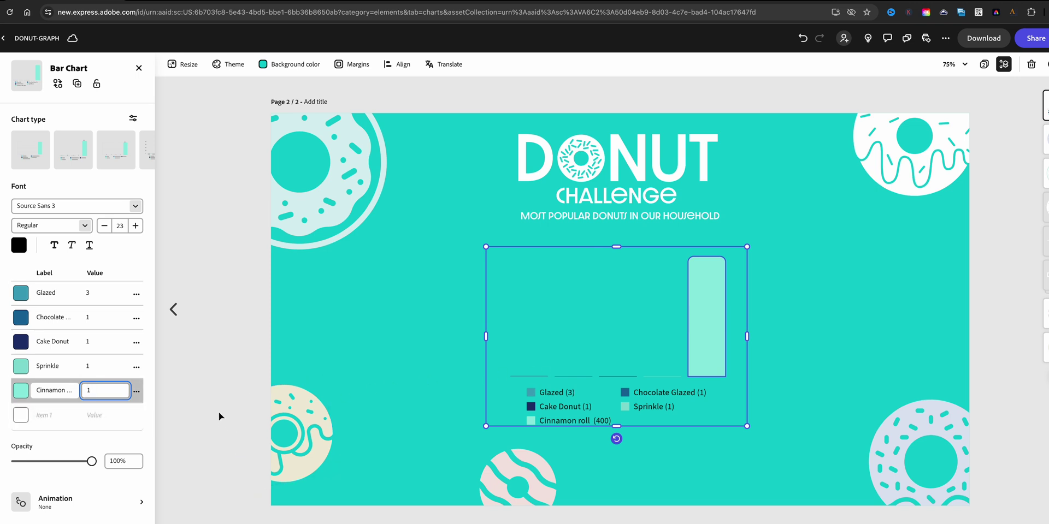
{"action": "left_click", "coordinate": [98, 415]}
{"action": "type", "text": "400"}
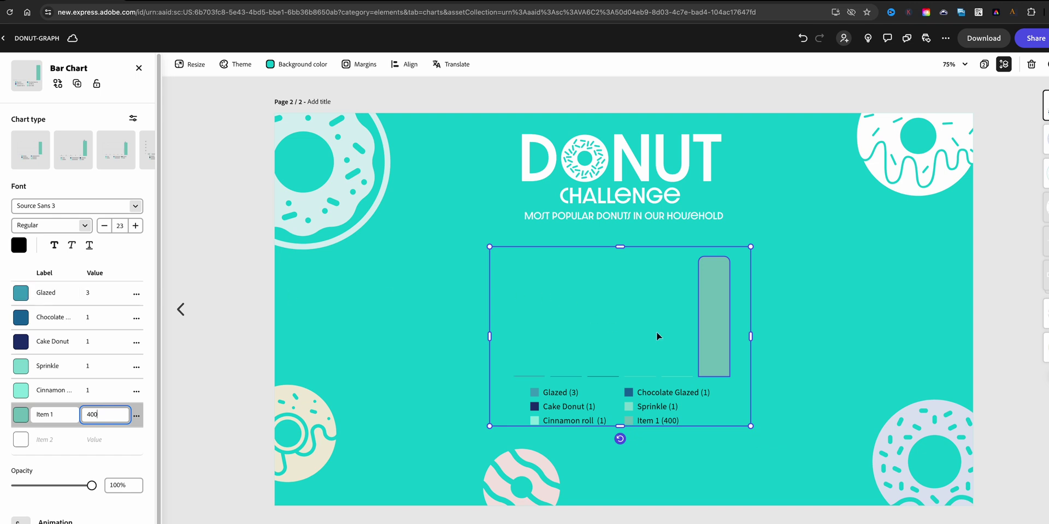
Step: Delete the extra Item 1 row from the chart data
{"action": "mouse_move", "coordinate": [704, 326]}
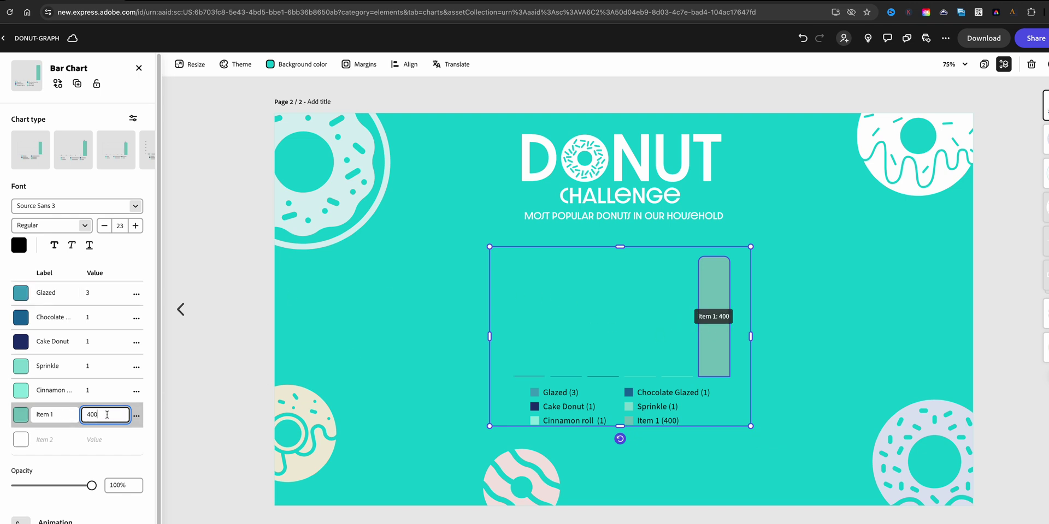
{"action": "left_click", "coordinate": [136, 416]}
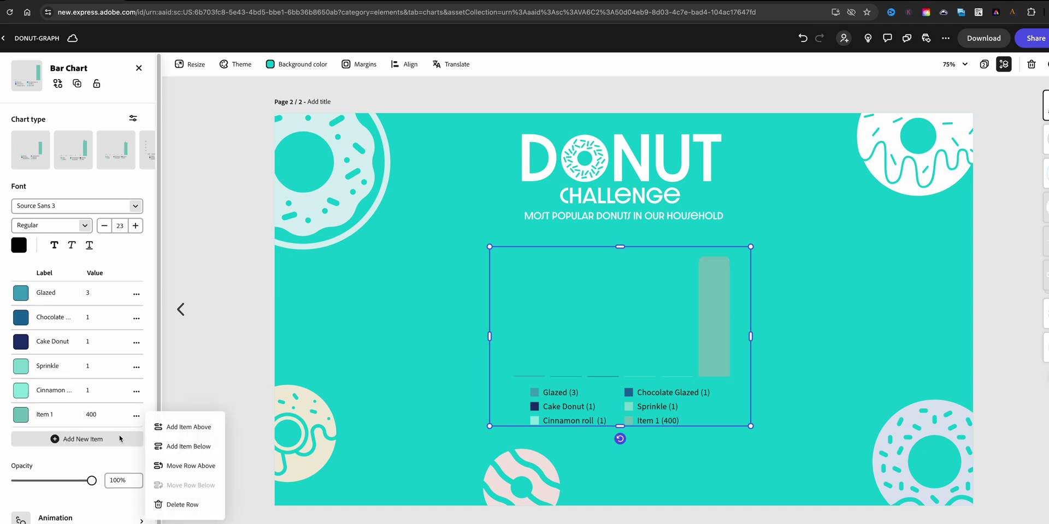
{"action": "left_click", "coordinate": [183, 505]}
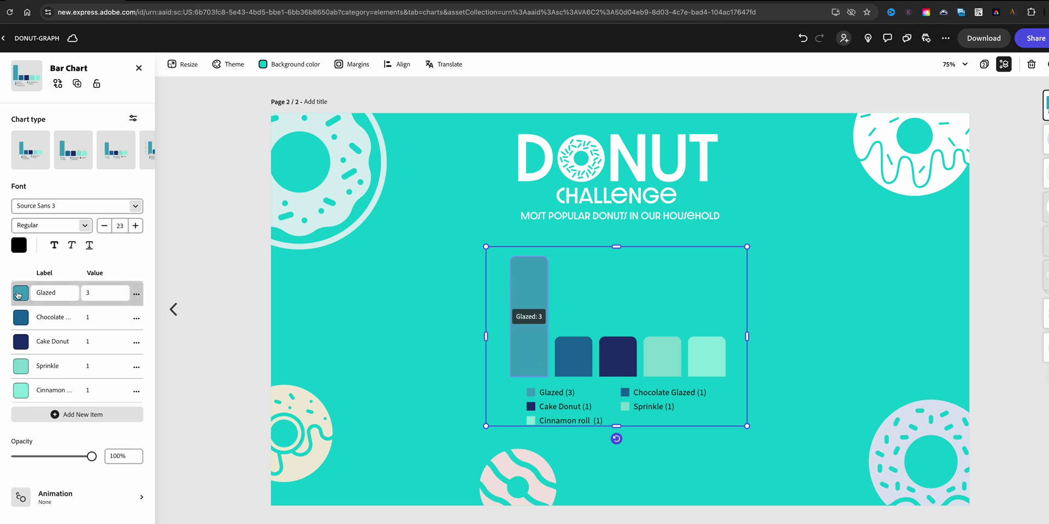
{"action": "left_click", "coordinate": [18, 295]}
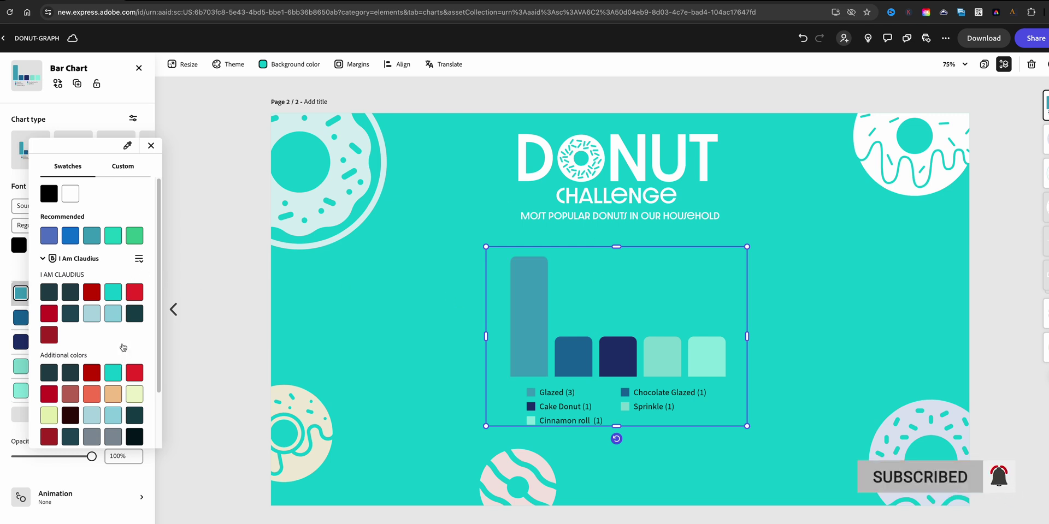
Step: Finish giving the bars teal, blue and navy colours and close the swatches
{"action": "scroll", "coordinate": [123, 349], "scroll_direction": "down", "scroll_amount": 2}
{"action": "scroll", "coordinate": [122, 349], "scroll_direction": "down", "scroll_amount": 1}
{"action": "scroll", "coordinate": [126, 350], "scroll_direction": "up", "scroll_amount": 3}
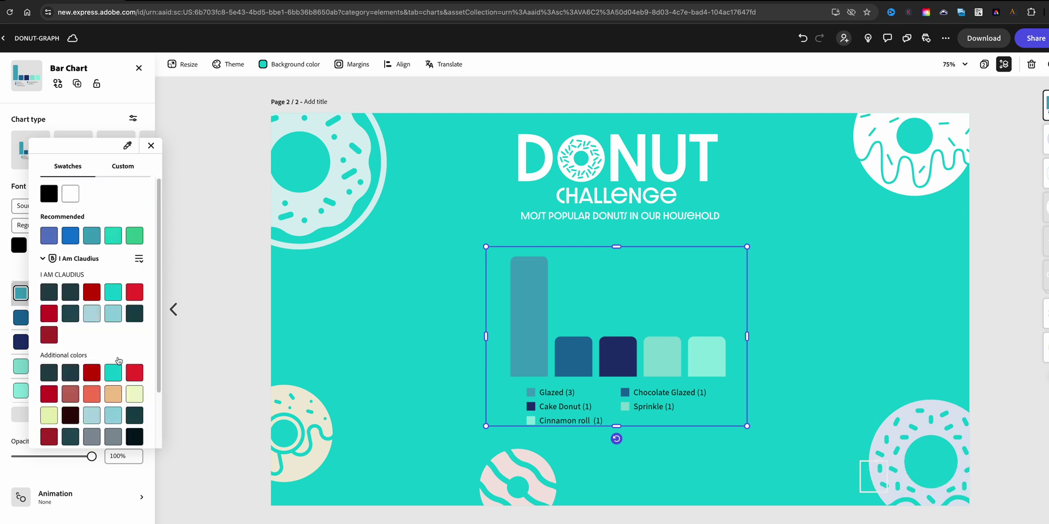
{"action": "scroll", "coordinate": [131, 351], "scroll_direction": "down", "scroll_amount": 1}
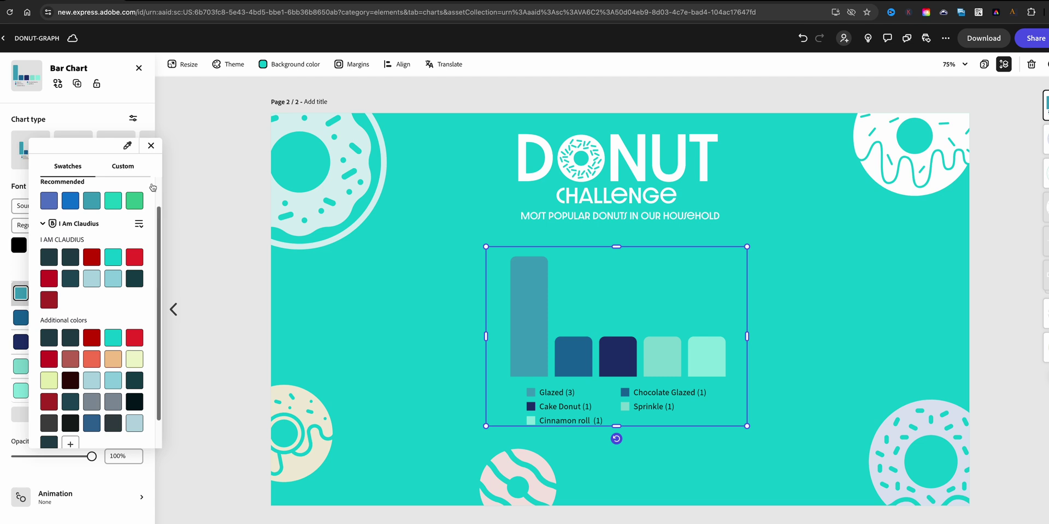
{"action": "left_click", "coordinate": [157, 149]}
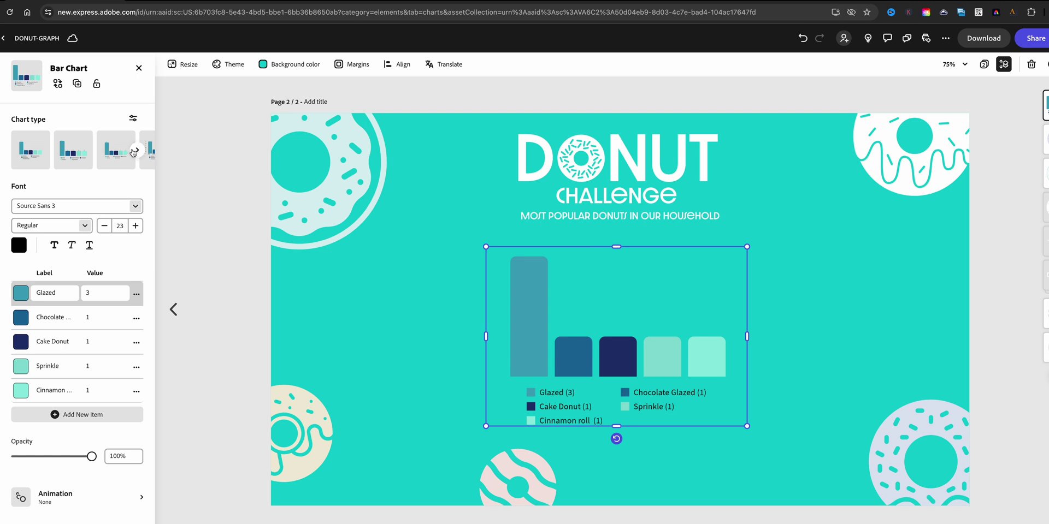
{"action": "left_click", "coordinate": [133, 118]}
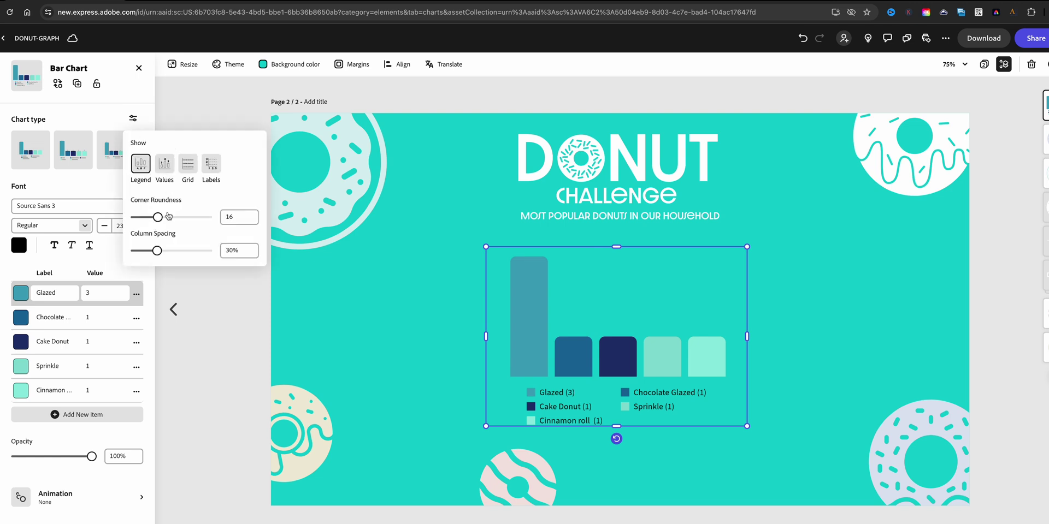
Step: Set corner roundness to 0 and column spacing to 48%, and show values and grid
{"action": "left_click_drag", "start_coordinate": [158, 218], "coordinate": [132, 220]}
{"action": "mouse_move", "coordinate": [157, 253]}
{"action": "left_mouse_down"}
{"action": "mouse_move", "coordinate": [133, 254]}
{"action": "mouse_move", "coordinate": [176, 252]}
{"action": "mouse_move", "coordinate": [89, 251]}
{"action": "mouse_move", "coordinate": [171, 260]}
{"action": "left_mouse_up"}
{"action": "left_click", "coordinate": [167, 168]}
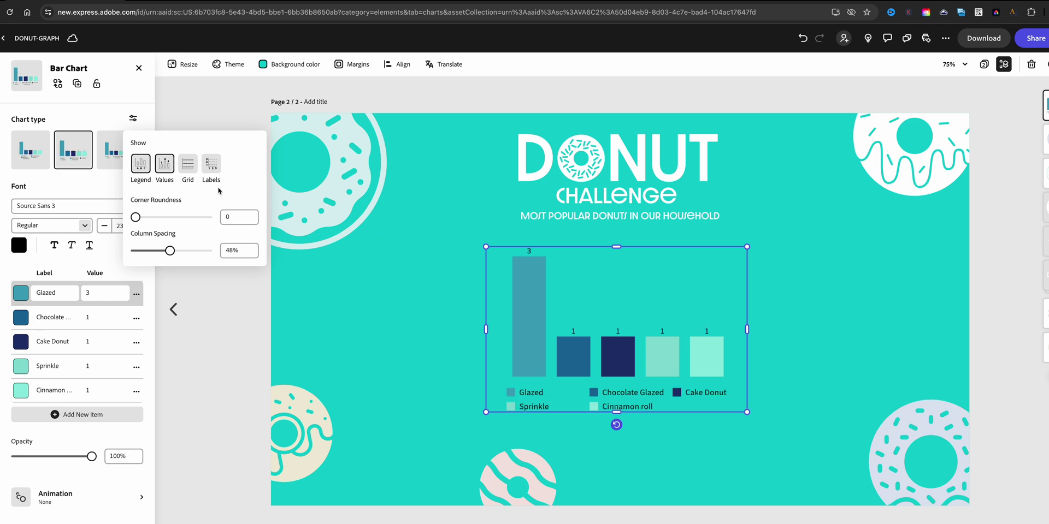
{"action": "left_click", "coordinate": [191, 172]}
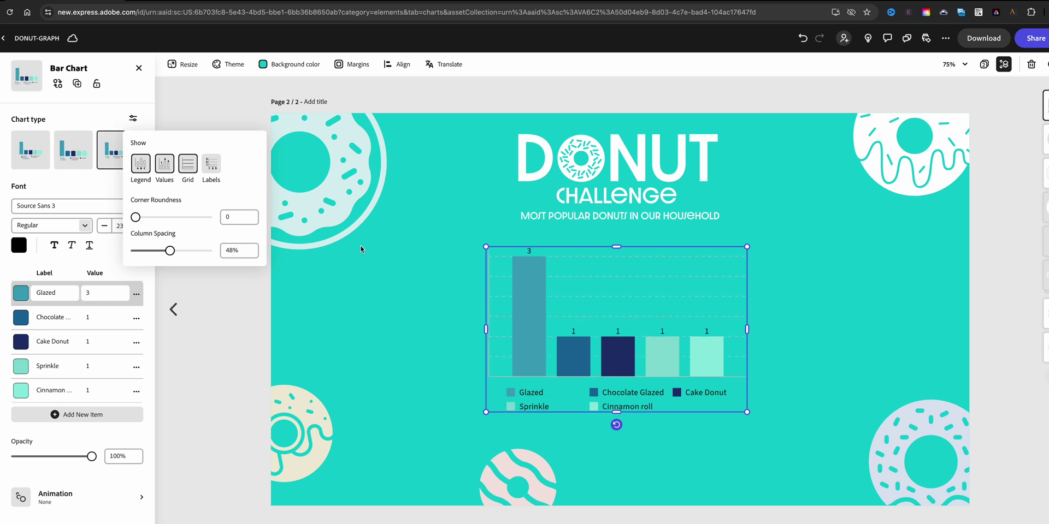
Step: Toggle labels and legend to test them, leaving labels hidden and legend shown
{"action": "left_click", "coordinate": [210, 171]}
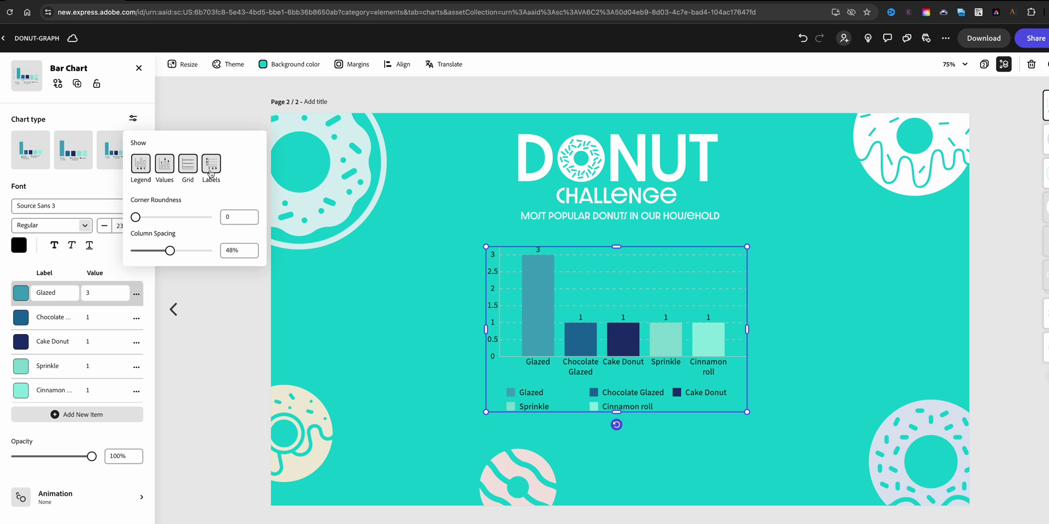
{"action": "left_click", "coordinate": [209, 171]}
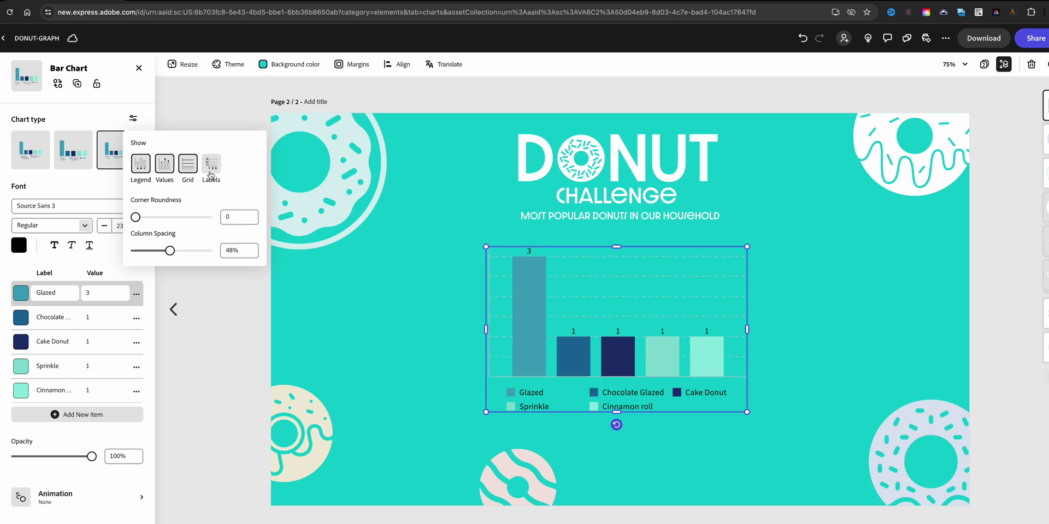
{"action": "left_click", "coordinate": [141, 166]}
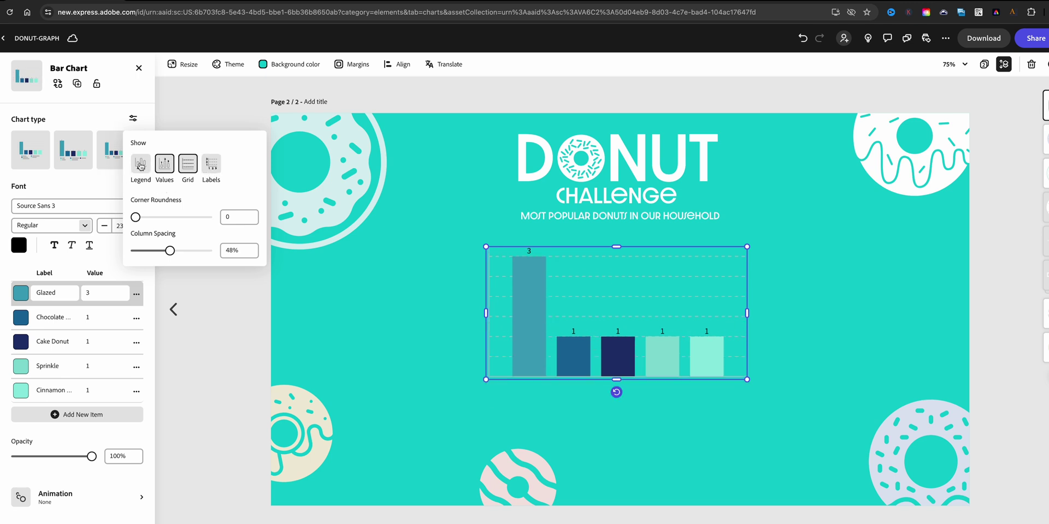
{"action": "left_click", "coordinate": [141, 166]}
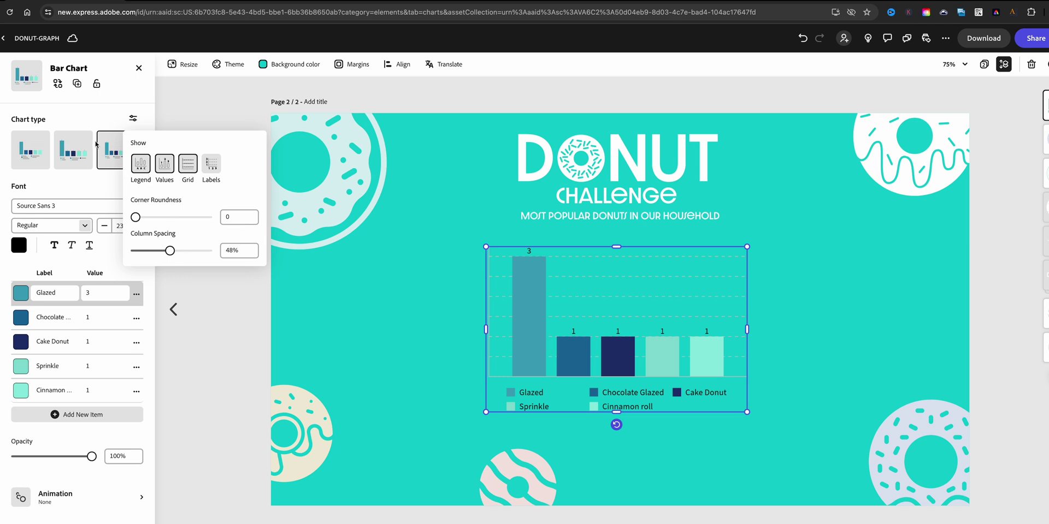
{"action": "left_click", "coordinate": [133, 118]}
Step: Try several bar chart layouts, including ones with values above bars and gridlines
{"action": "scroll", "coordinate": [49, 161], "scroll_direction": "right", "scroll_amount": 2}
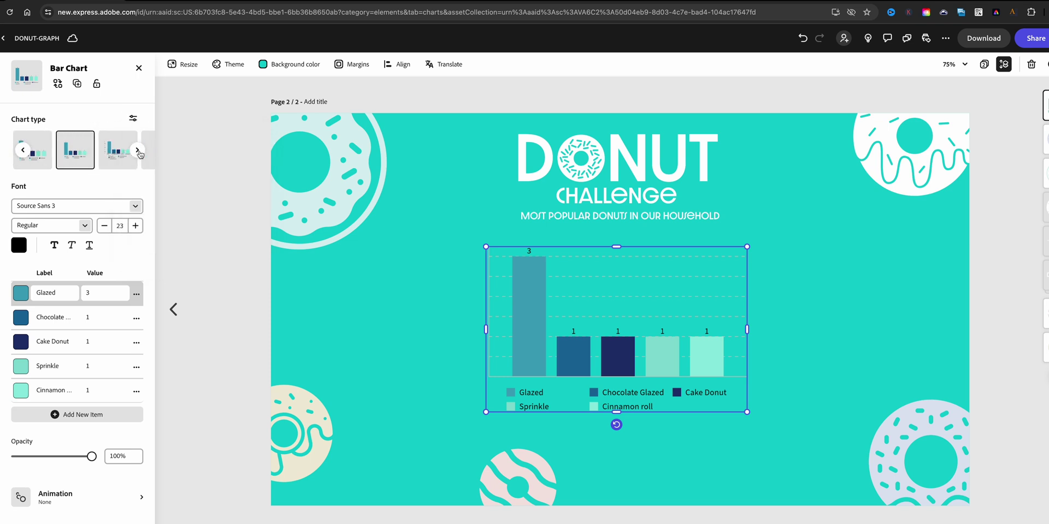
{"action": "left_click", "coordinate": [63, 165]}
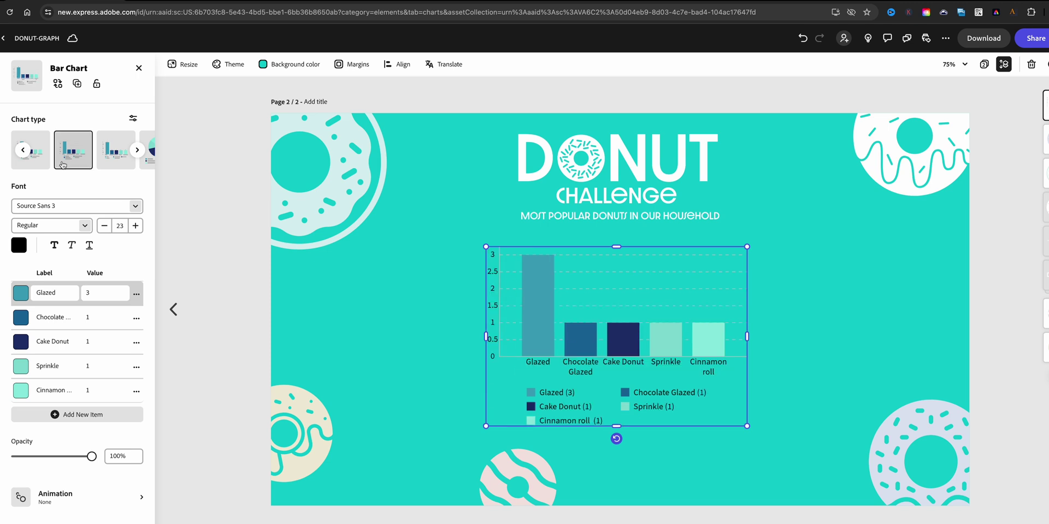
{"action": "left_click", "coordinate": [25, 158]}
{"action": "left_click", "coordinate": [24, 153]}
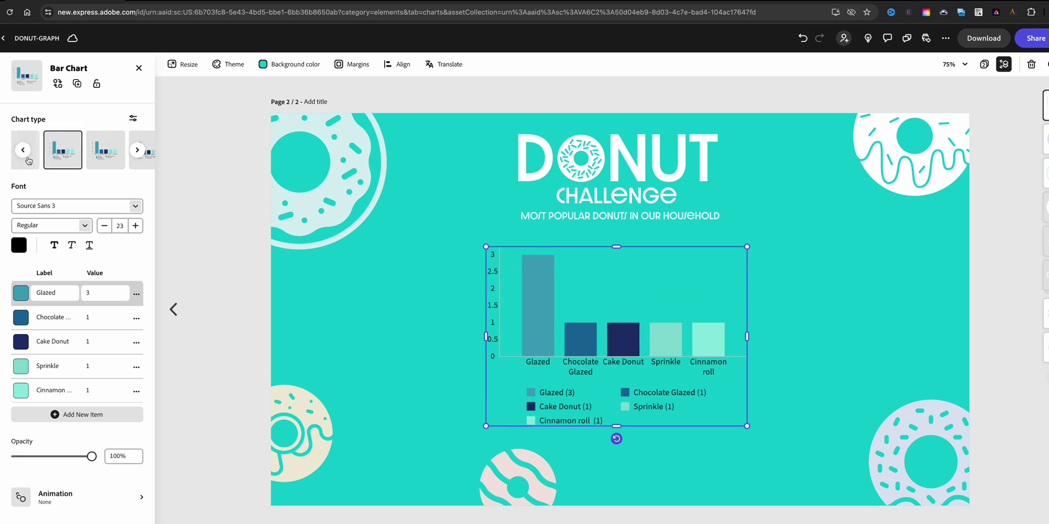
{"action": "left_click", "coordinate": [23, 162]}
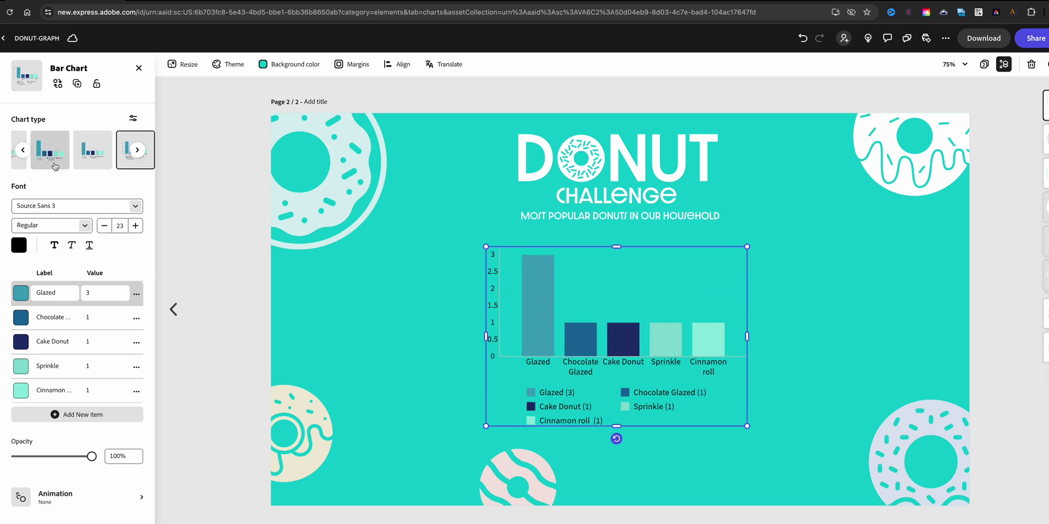
{"action": "left_click", "coordinate": [23, 165]}
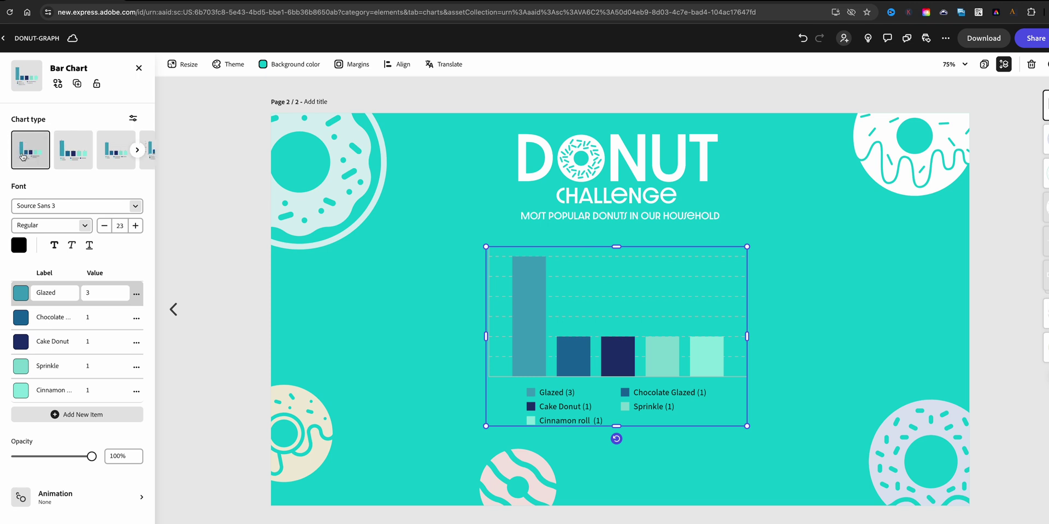
Step: Preview the chart as a pie and a donut, then switch back to an axis-labelled bar chart
{"action": "left_click", "coordinate": [138, 150]}
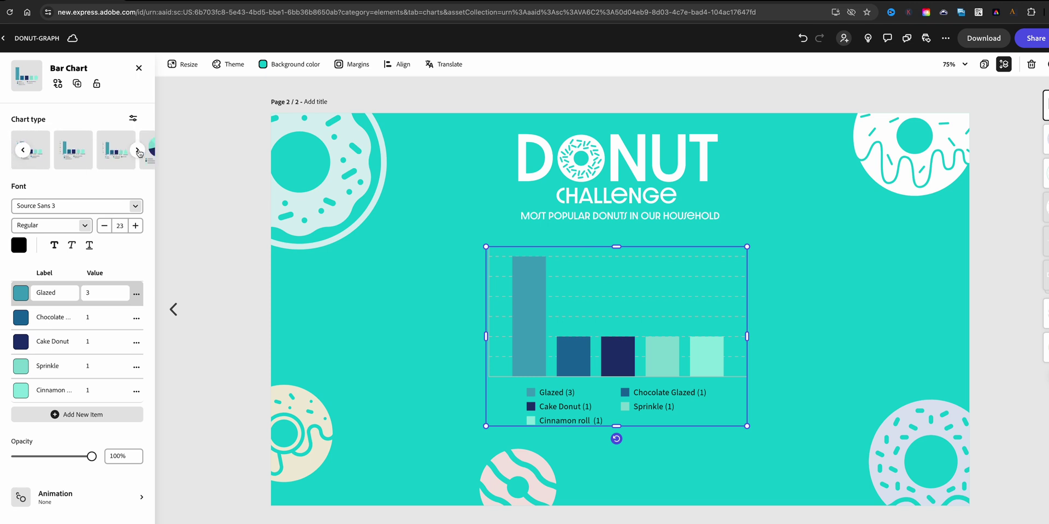
{"action": "left_click", "coordinate": [138, 151]}
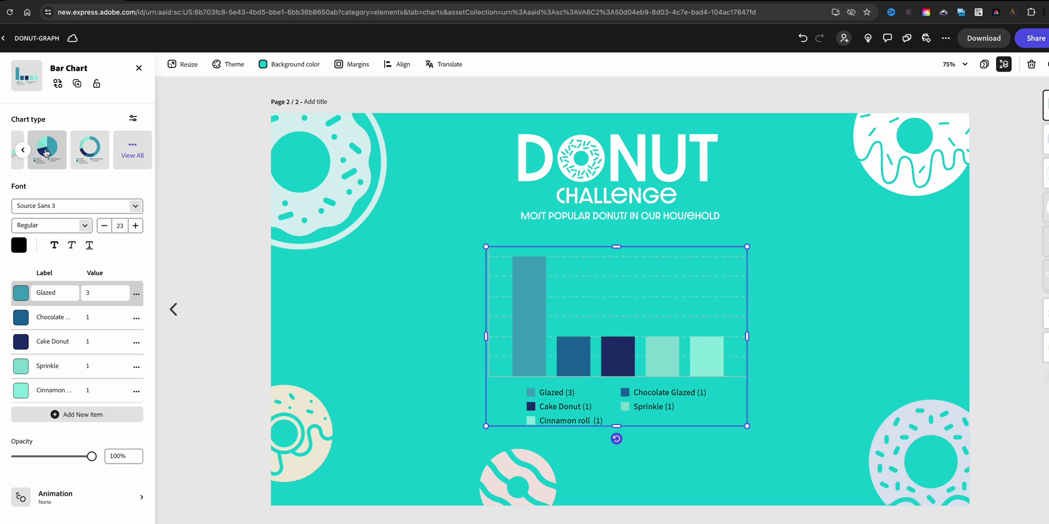
{"action": "left_click", "coordinate": [46, 153]}
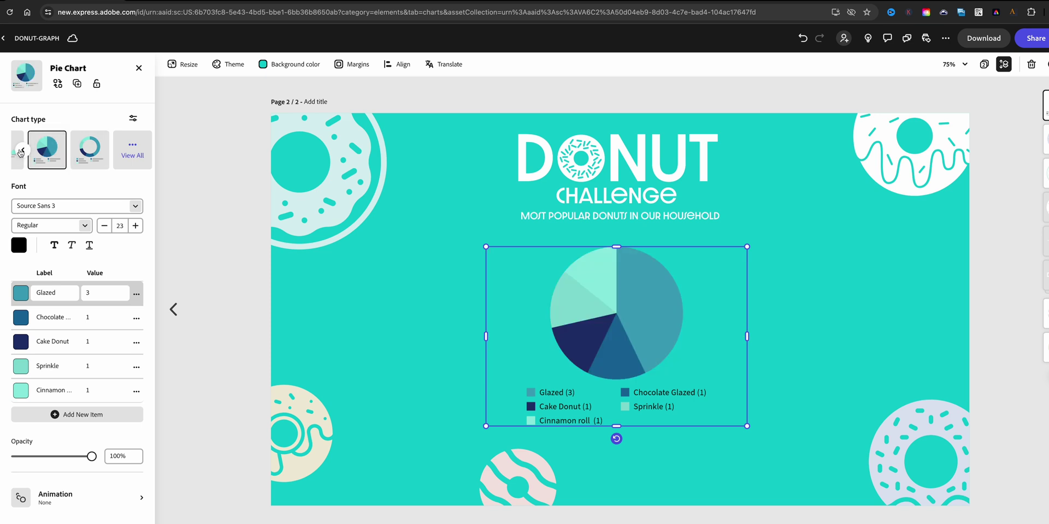
{"action": "left_click", "coordinate": [85, 158]}
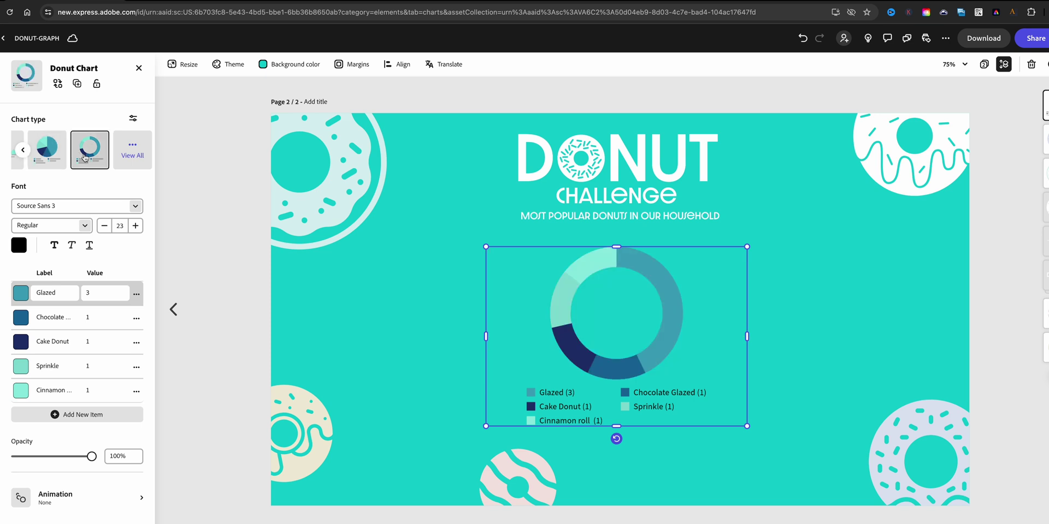
{"action": "left_click", "coordinate": [22, 149]}
{"action": "left_click", "coordinate": [98, 158]}
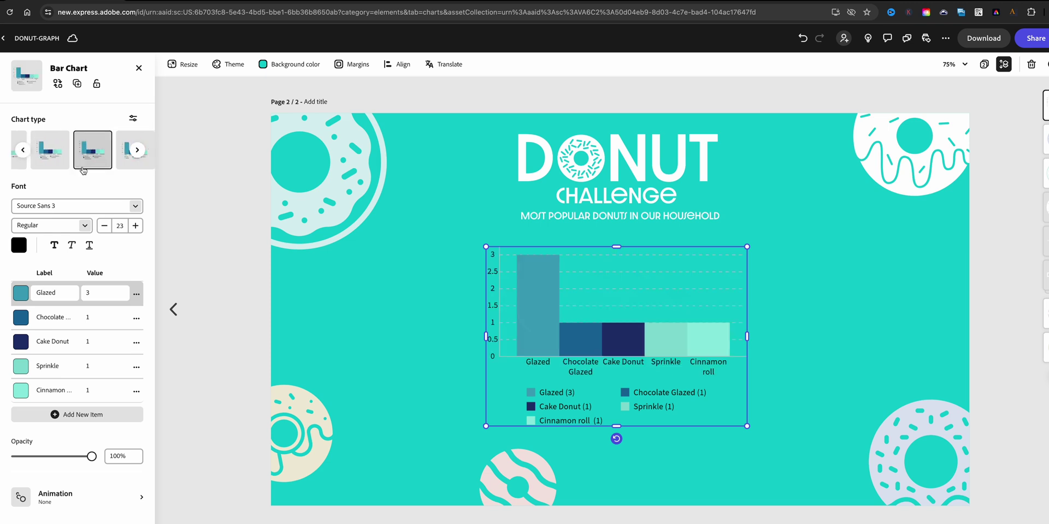
Step: Pick the bar style with values above bars and an uncounted legend, with 40% column spacing
{"action": "left_click", "coordinate": [54, 165]}
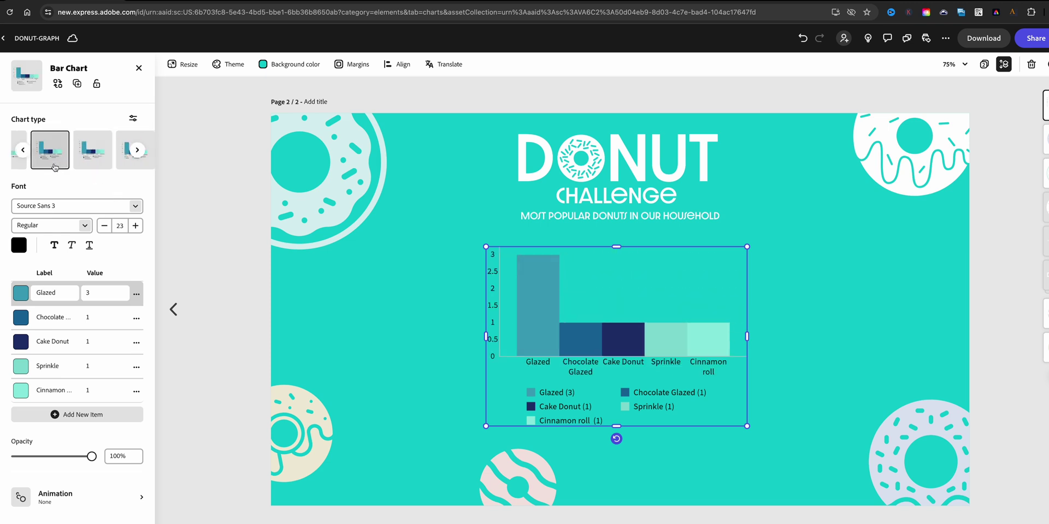
{"action": "left_click", "coordinate": [29, 154]}
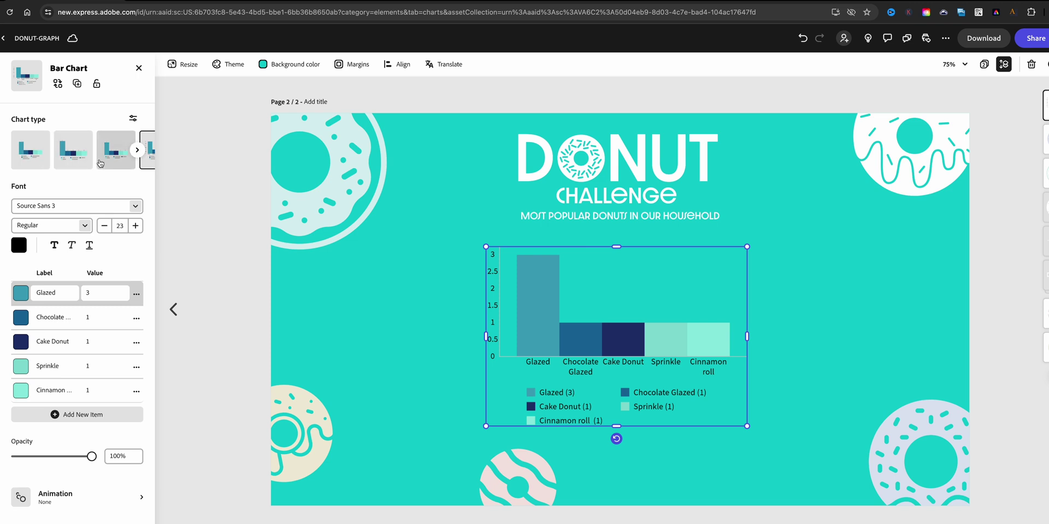
{"action": "left_click", "coordinate": [108, 163]}
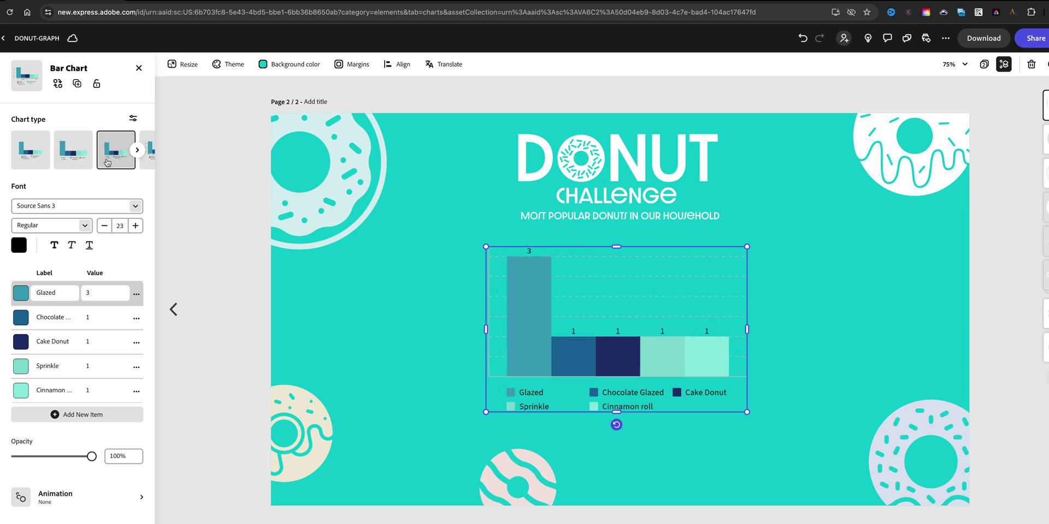
{"action": "left_click", "coordinate": [44, 162]}
{"action": "left_click", "coordinate": [72, 157]}
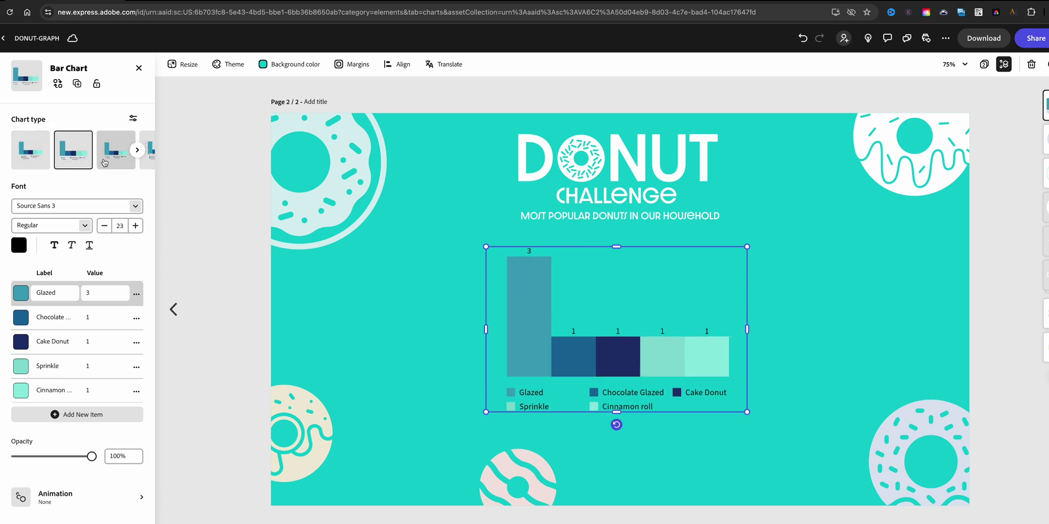
{"action": "left_click", "coordinate": [134, 118]}
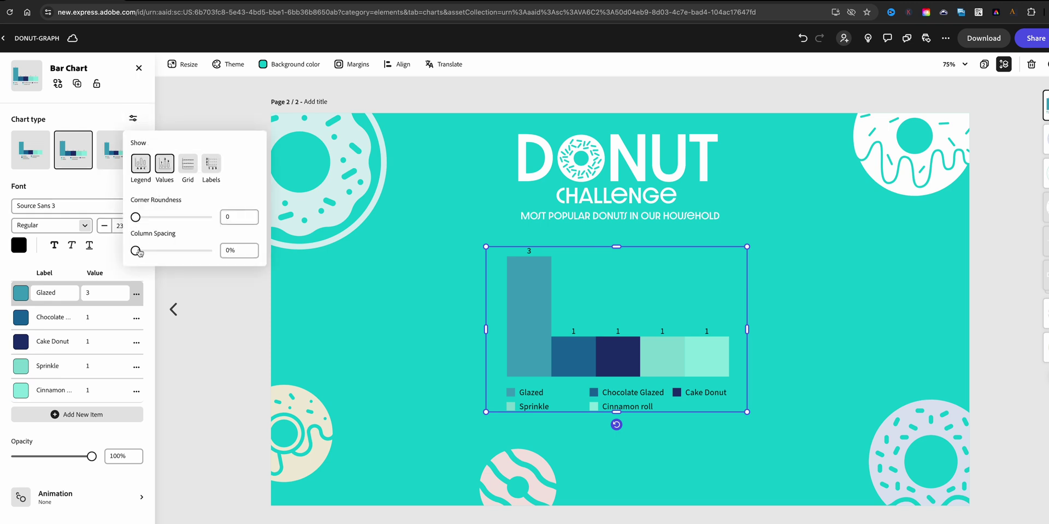
{"action": "left_click_drag", "start_coordinate": [136, 250], "coordinate": [163, 251]}
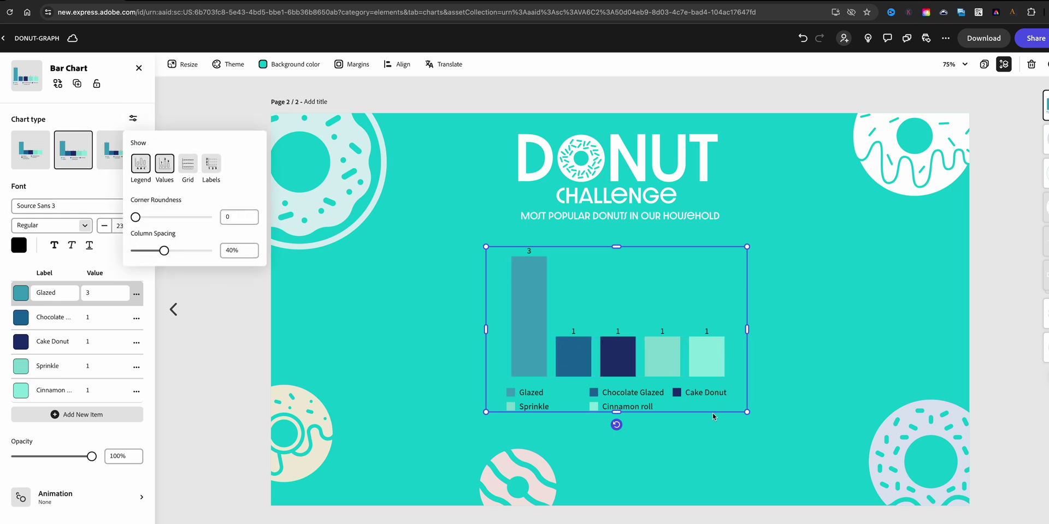